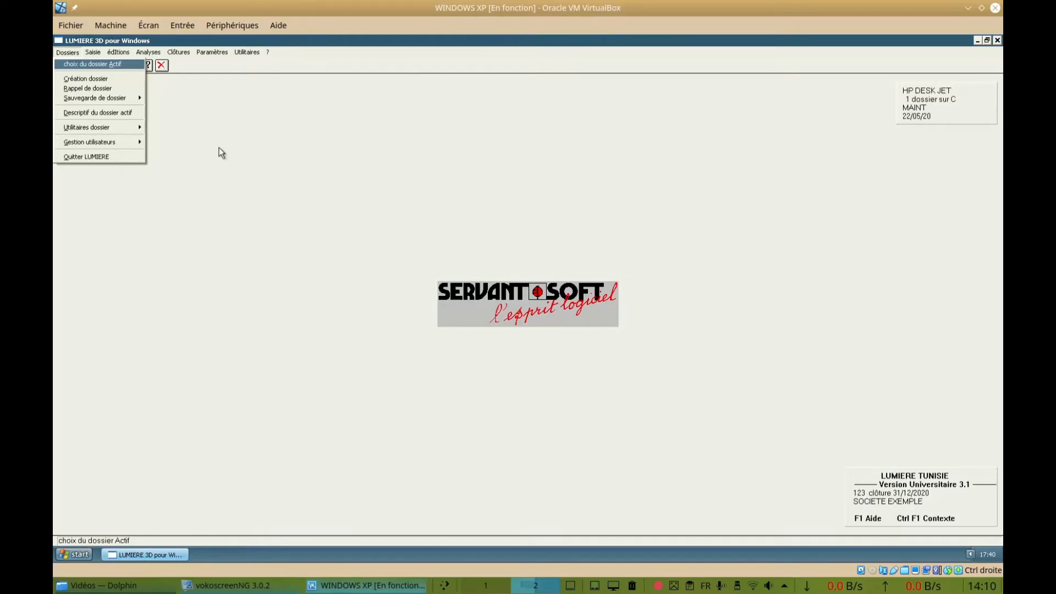
Display the standard general-ledger balance on screen for all accounts from 01/01/20 to 31/12/20, review both pages and close it
{"action": "left_click", "coordinate": [122, 54]}
{"action": "left_click", "coordinate": [122, 54]}
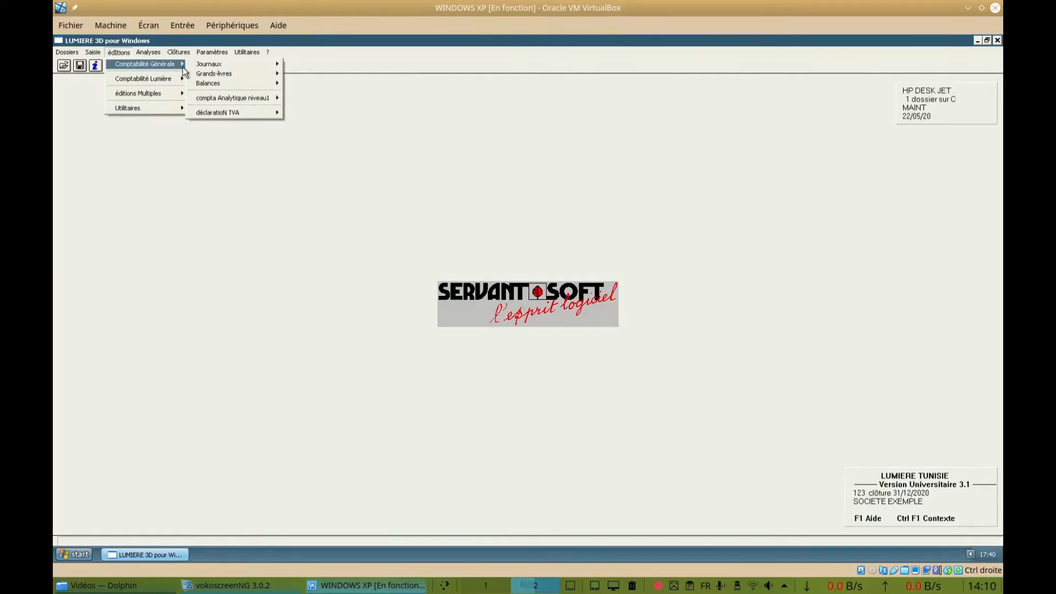
{"action": "mouse_move", "coordinate": [219, 81]}
{"action": "mouse_move", "coordinate": [261, 82]}
{"action": "left_click", "coordinate": [297, 83]}
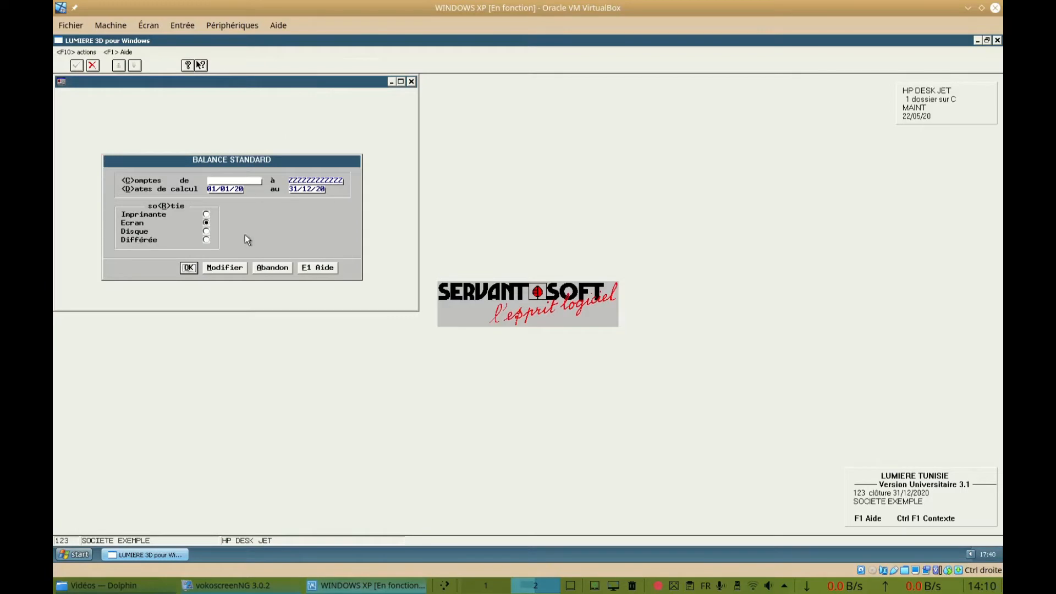
{"action": "left_click", "coordinate": [193, 267]}
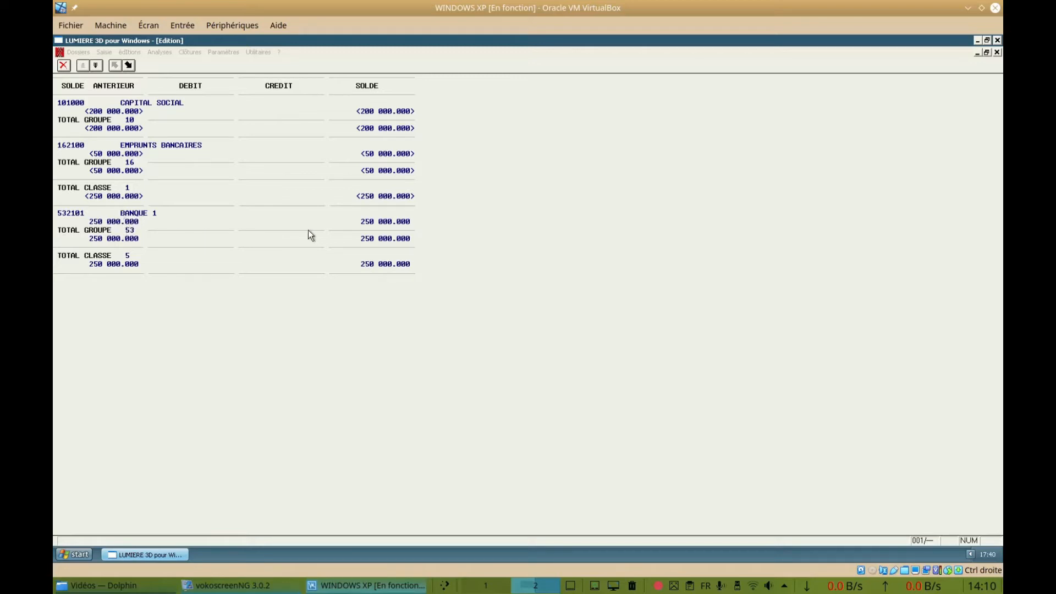
{"action": "left_click", "coordinate": [94, 66]}
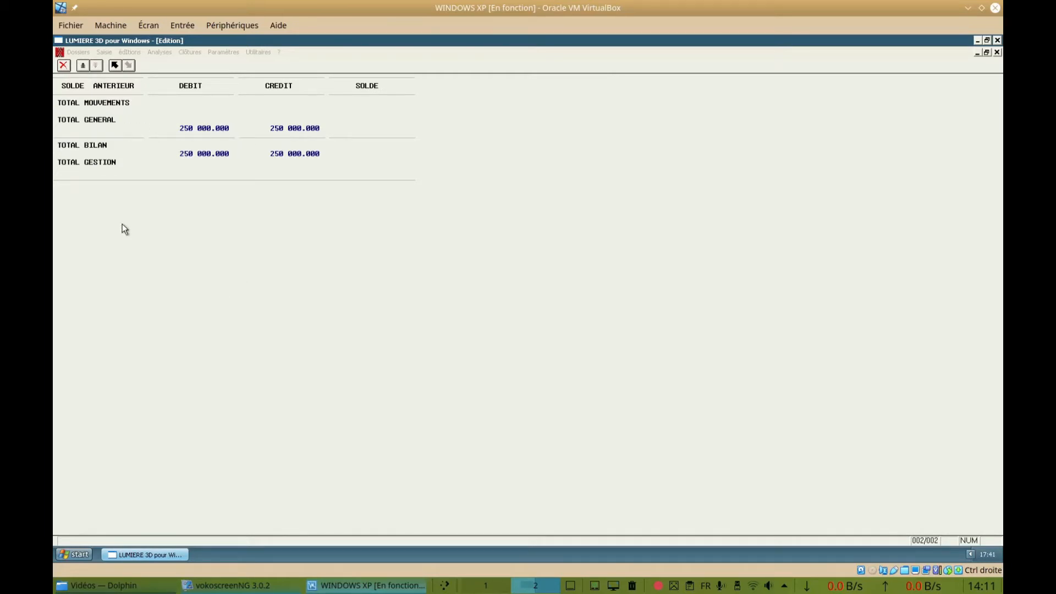
{"action": "left_click", "coordinate": [63, 65]}
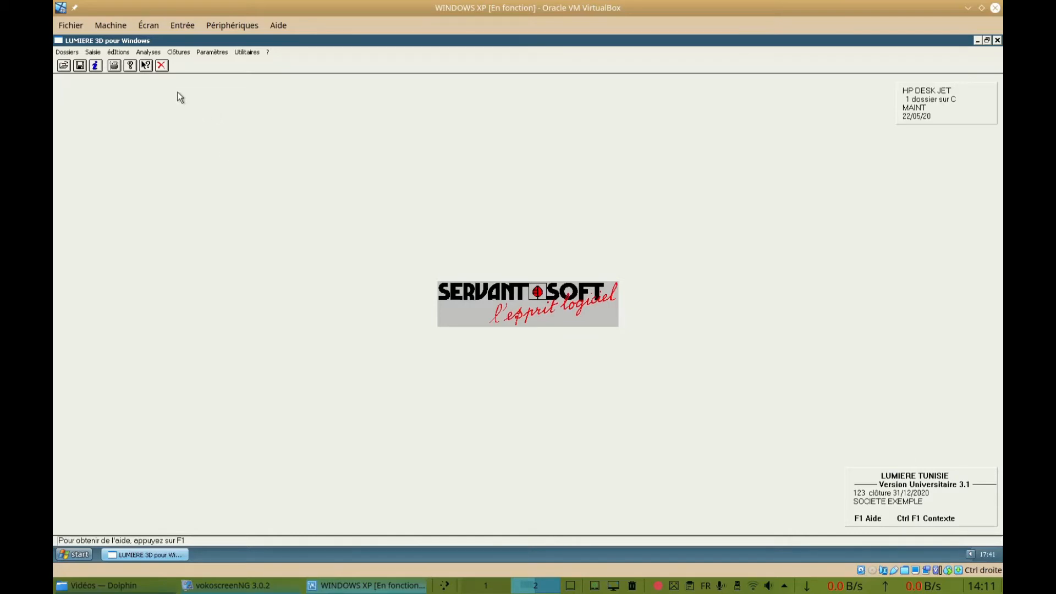
Display the simplified chart of accounts on screen for general, collective and auxiliary accounts
{"action": "left_click", "coordinate": [212, 55]}
{"action": "mouse_move", "coordinate": [219, 65]}
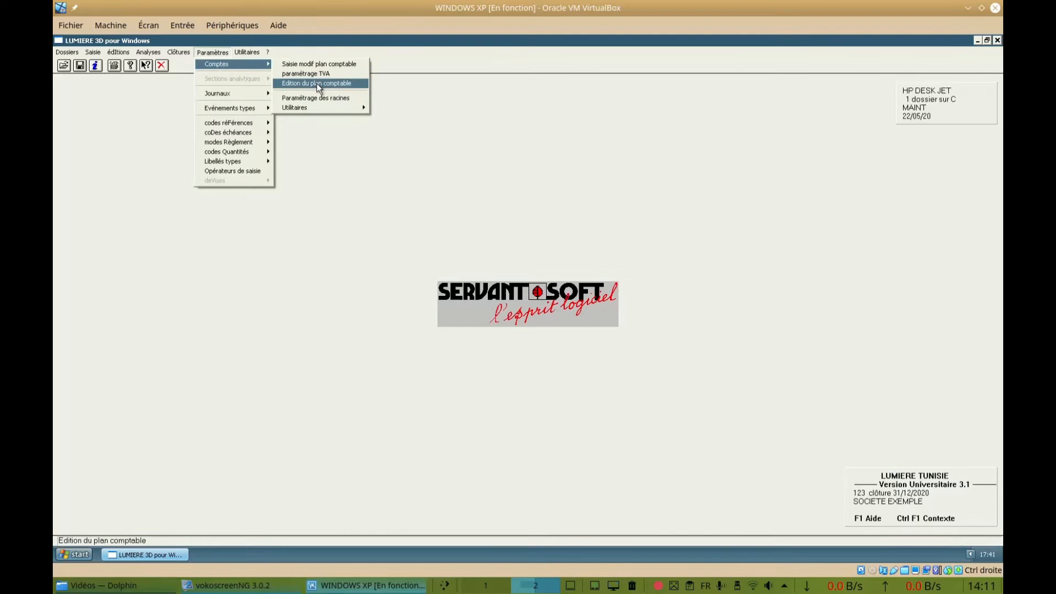
{"action": "left_click", "coordinate": [315, 83]}
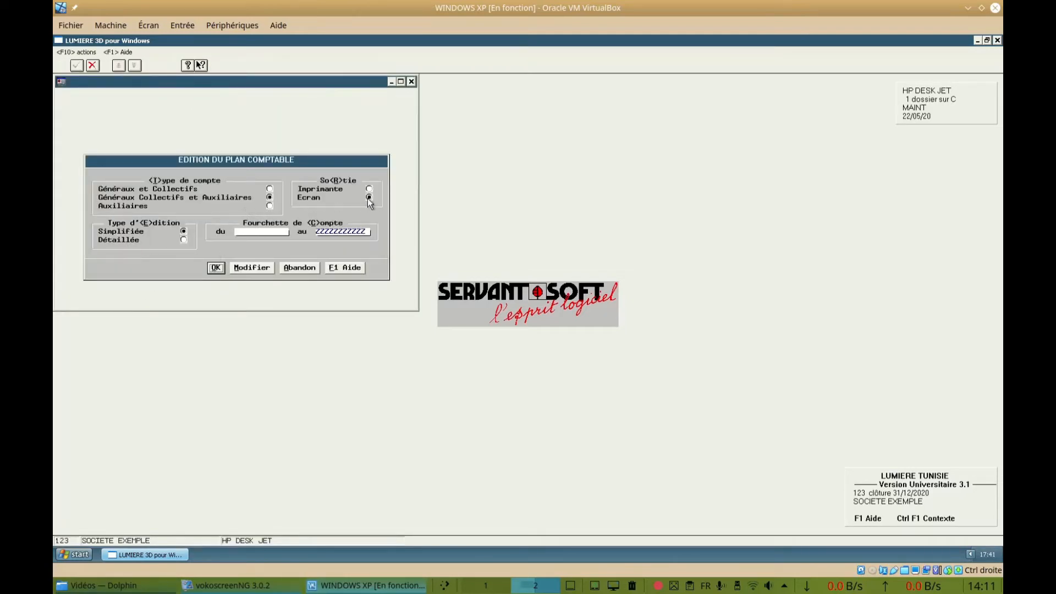
{"action": "left_click", "coordinate": [215, 268]}
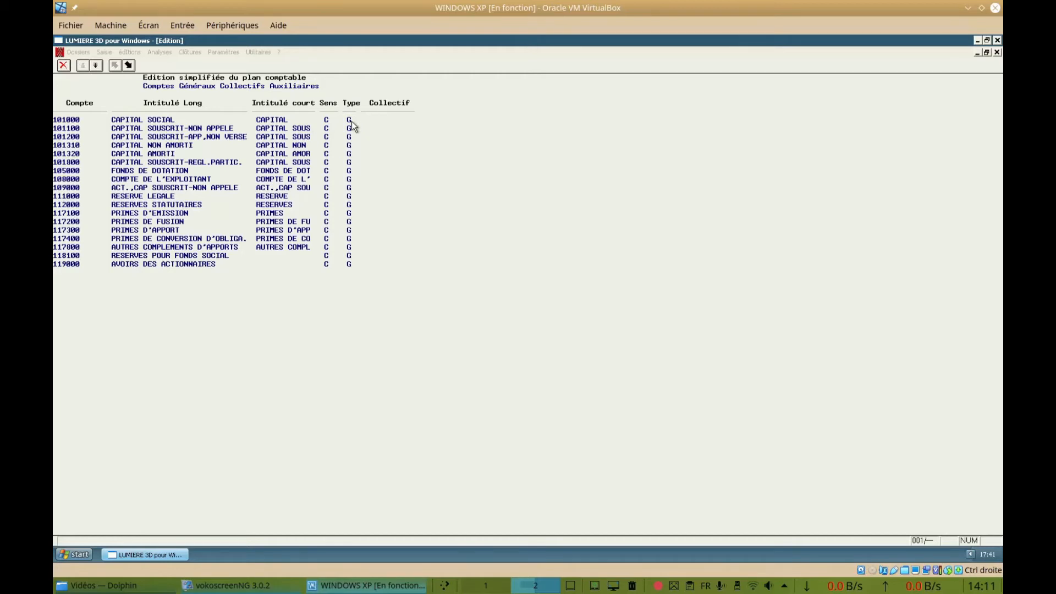
Examine the type and collective-account columns for the supplier and client accounts in the chart of accounts, and close the listing
{"action": "left_click", "coordinate": [96, 65]}
{"action": "left_click", "coordinate": [96, 65]}
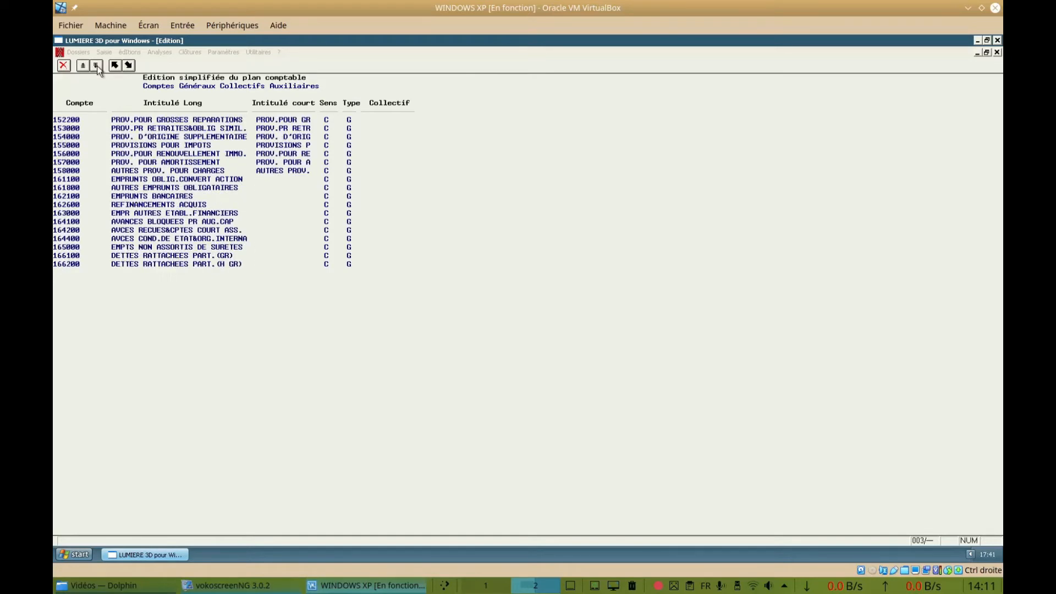
{"action": "left_click", "coordinate": [96, 65]}
{"action": "left_click", "coordinate": [97, 65]}
{"action": "left_click", "coordinate": [97, 65]}
{"action": "left_click", "coordinate": [97, 65]}
{"action": "left_click", "coordinate": [96, 65]}
{"action": "left_click", "coordinate": [96, 65]}
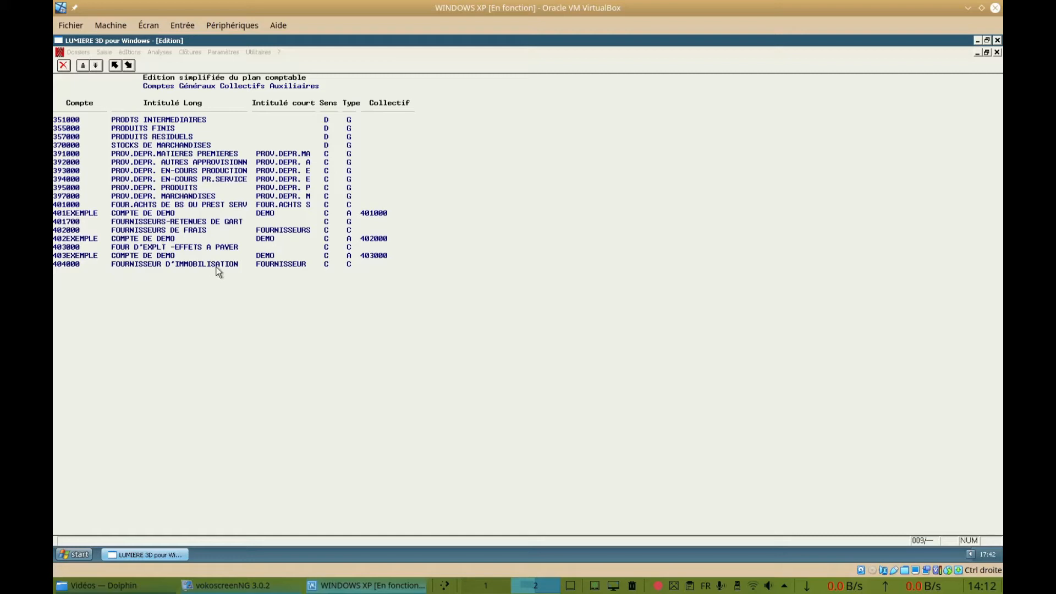
{"action": "left_click", "coordinate": [96, 66]}
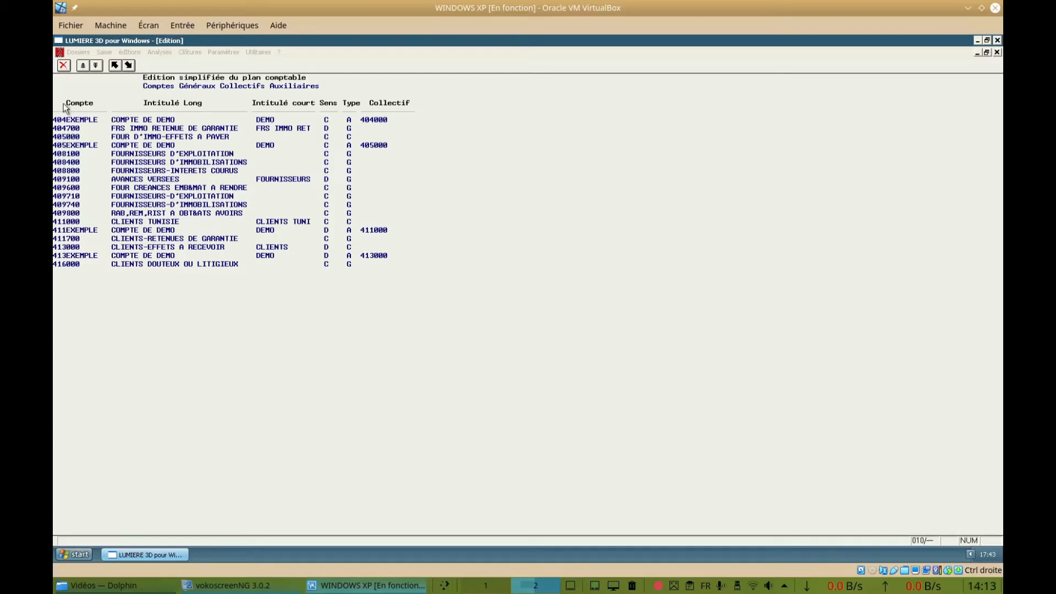
{"action": "left_click", "coordinate": [83, 63]}
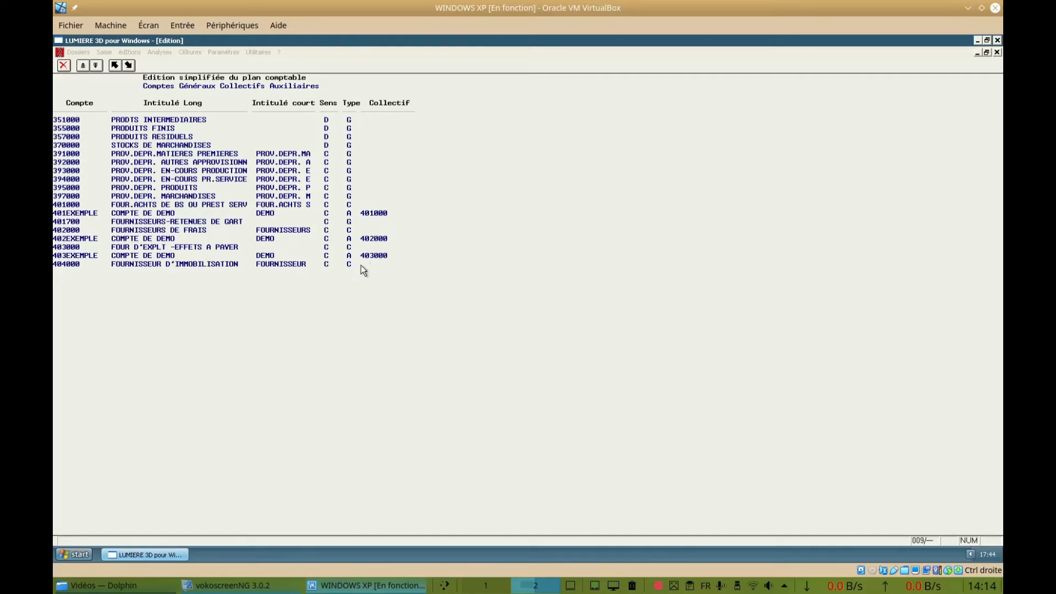
{"action": "left_click", "coordinate": [94, 66]}
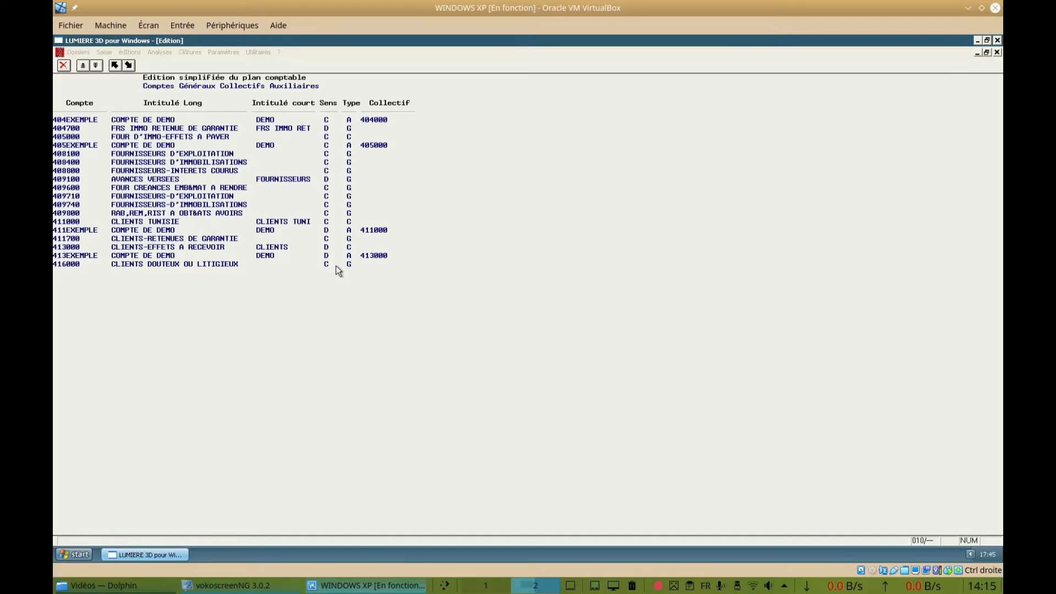
{"action": "key", "text": "Escape"}
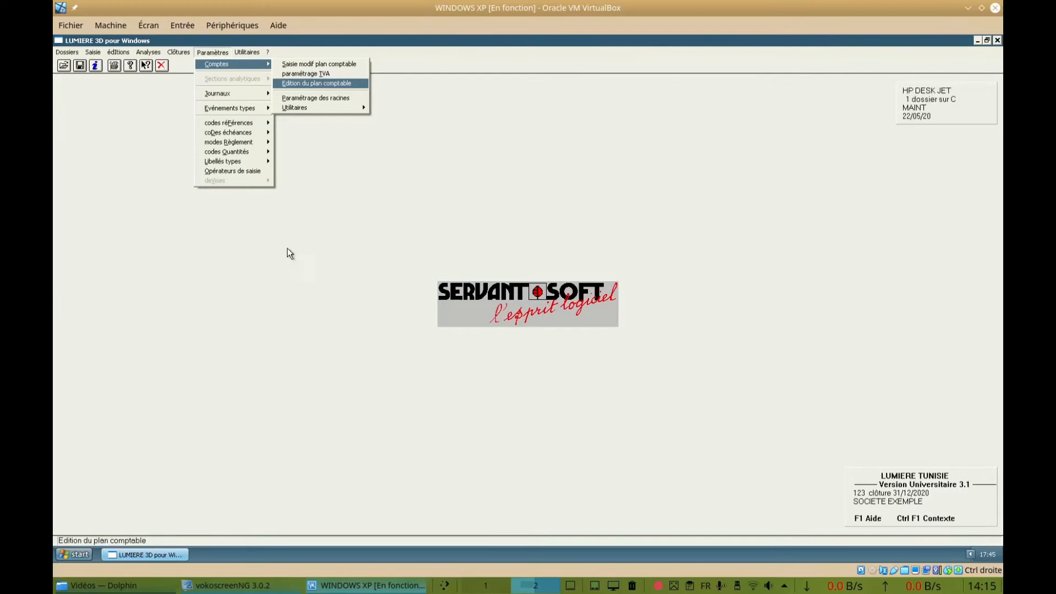
Open the general balance entry and bring up the quick account creation form
{"action": "left_click", "coordinate": [92, 53]}
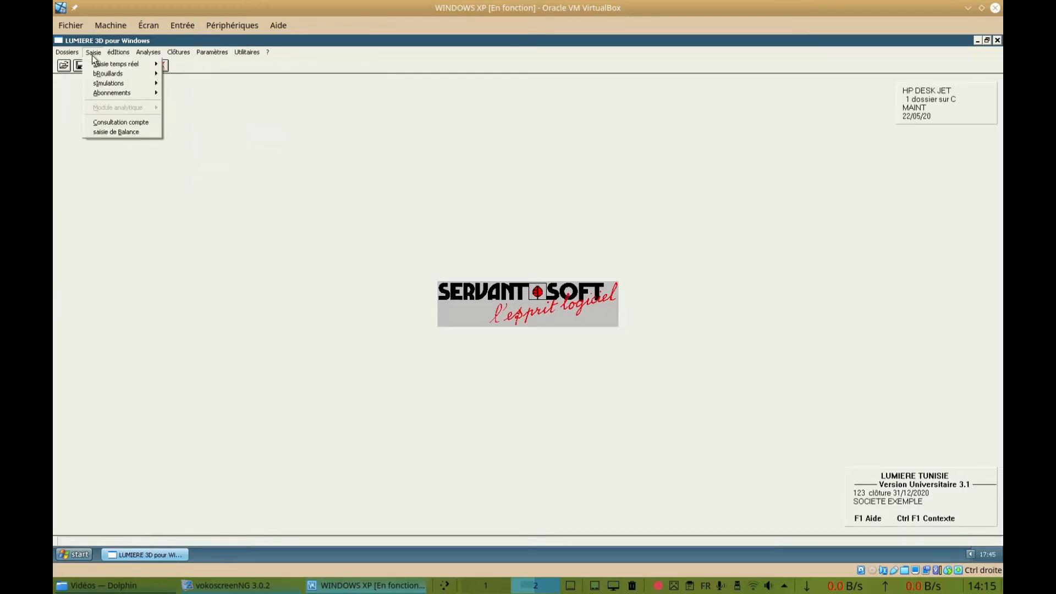
{"action": "left_click", "coordinate": [111, 131]}
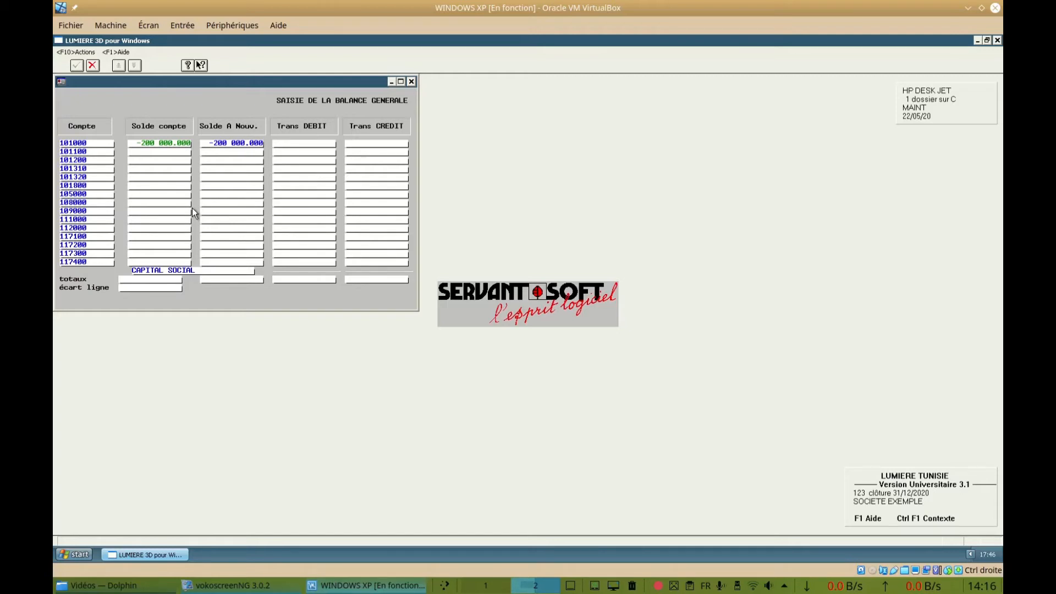
{"action": "key", "text": "Return"}
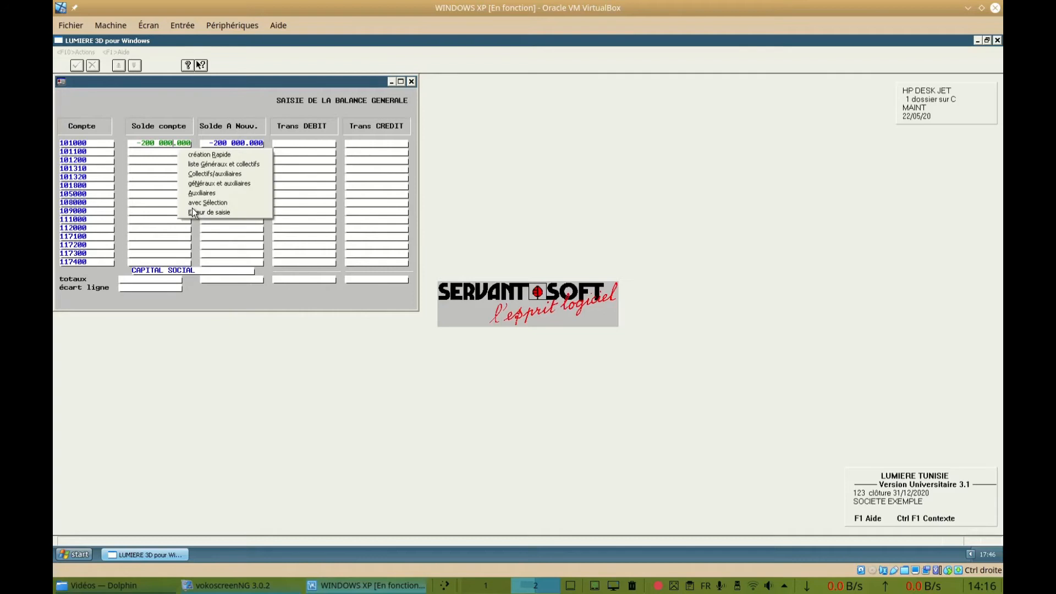
{"action": "left_click", "coordinate": [260, 154]}
{"action": "left_click_drag", "start_coordinate": [242, 137], "coordinate": [234, 177]}
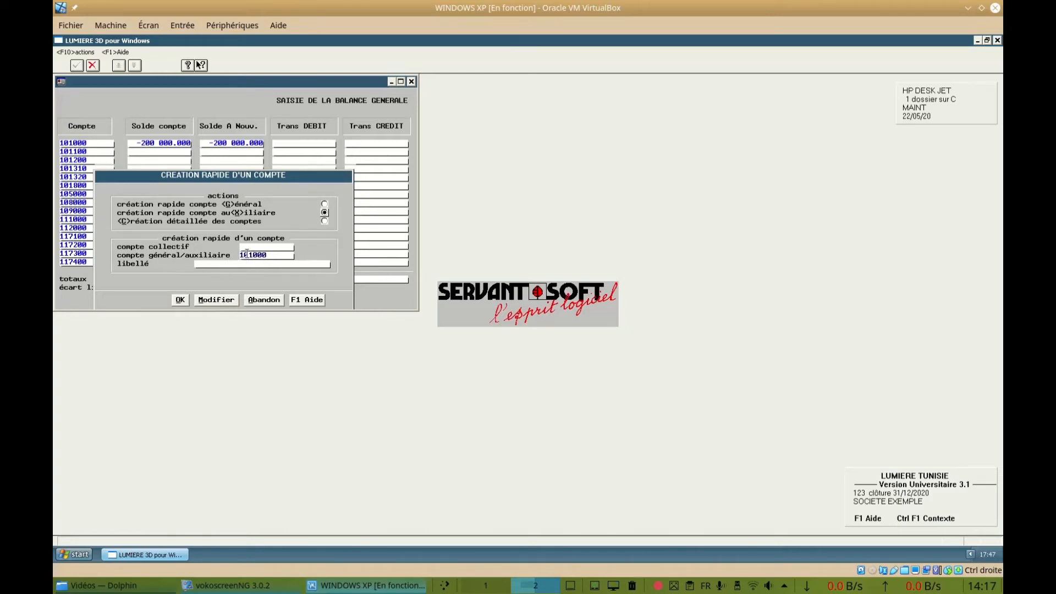
Set up the quick creation of an auxiliary account with the account number 401001
{"action": "key", "text": "BackSpace"}
{"action": "key", "text": "BackSpace"}
{"action": "key", "text": "BackSpace"}
{"action": "key", "text": "BackSpace"}
{"action": "key", "text": "BackSpace"}
{"action": "key", "text": "BackSpace"}
{"action": "type", "text": "401"}
{"action": "type", "text": "001"}
{"action": "key", "text": "Return"}
Label the new account "Frs d'exp F1" and attach it to collective account 401000, declining the associated auxiliary balance entry
{"action": "type", "text": "Frs d'exp F1"}
{"action": "key", "text": "Return"}
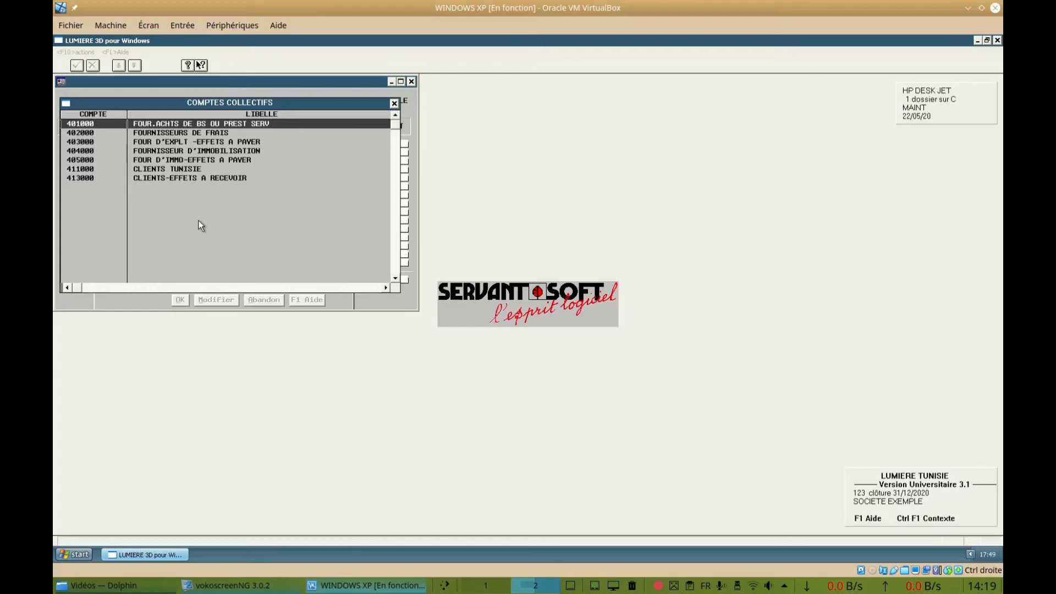
{"action": "key", "text": "Return"}
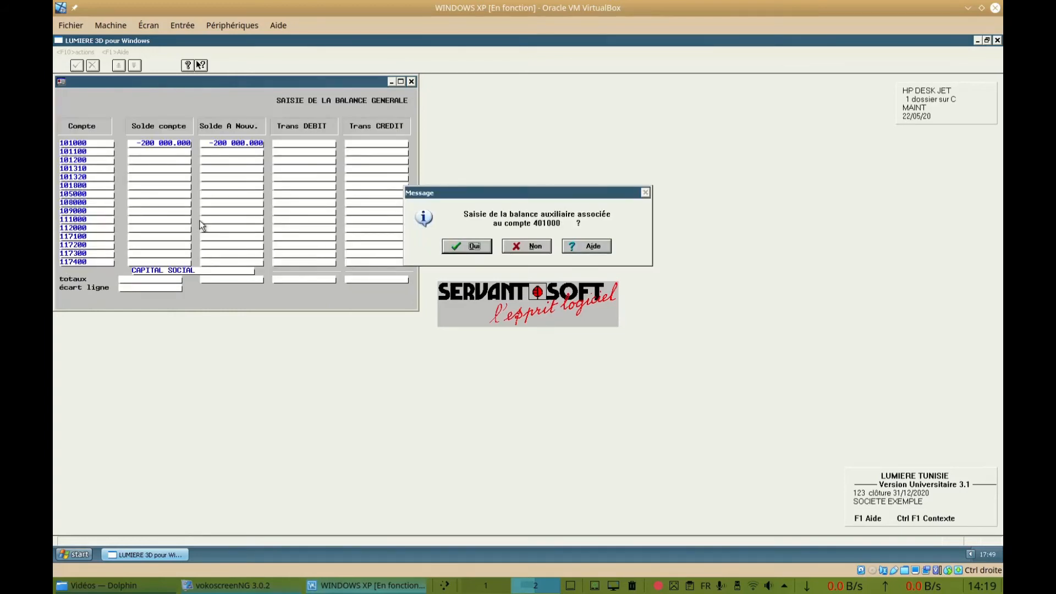
{"action": "left_click_drag", "start_coordinate": [510, 193], "coordinate": [213, 202]}
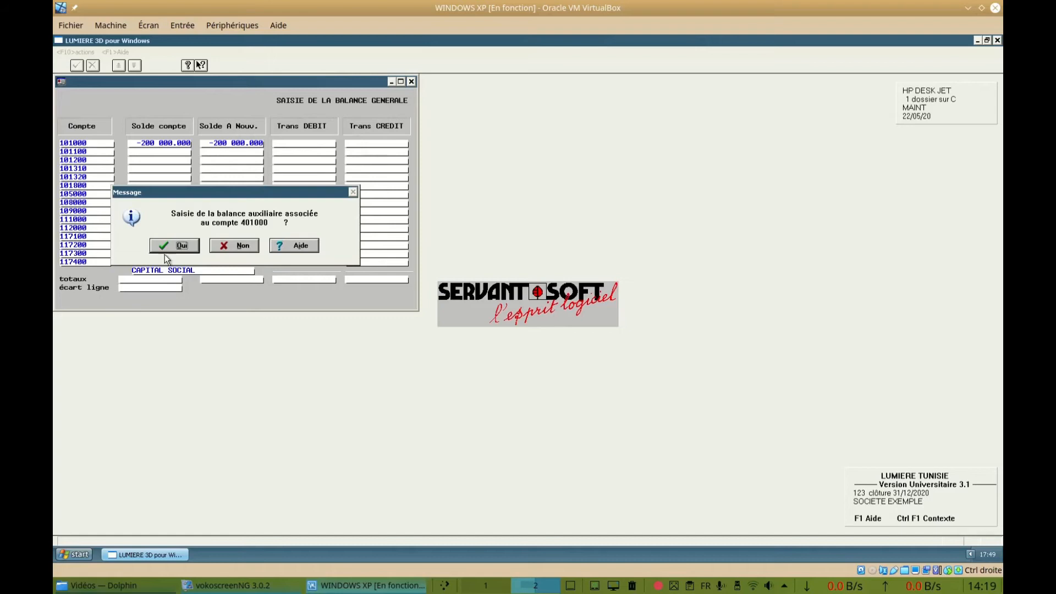
{"action": "left_click", "coordinate": [247, 252]}
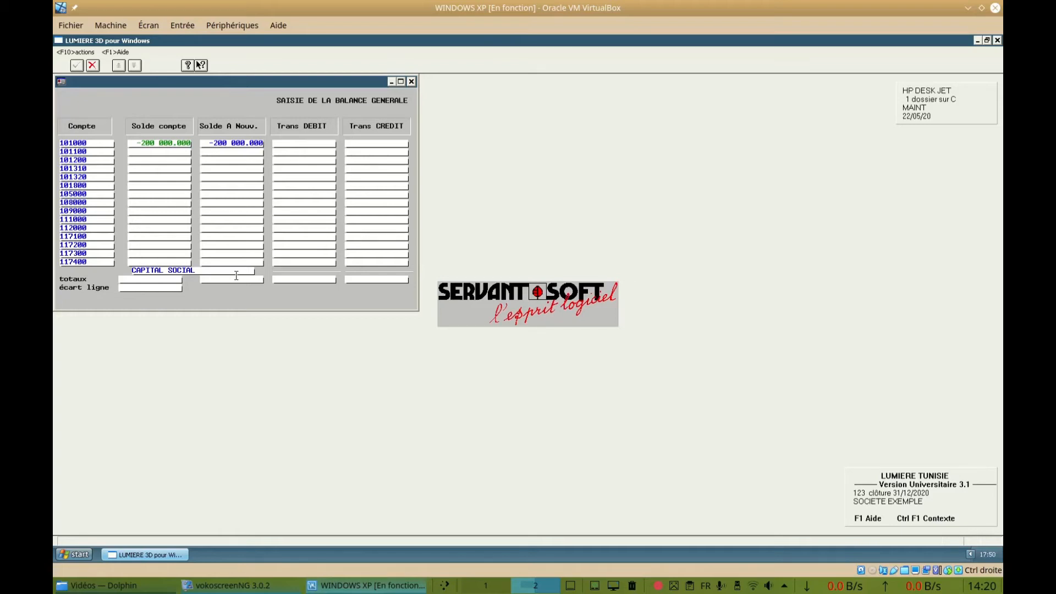
Find account 401001 with the selective account list and open the auxiliary balance entry for collective account 401000
{"action": "key", "text": "F10"}
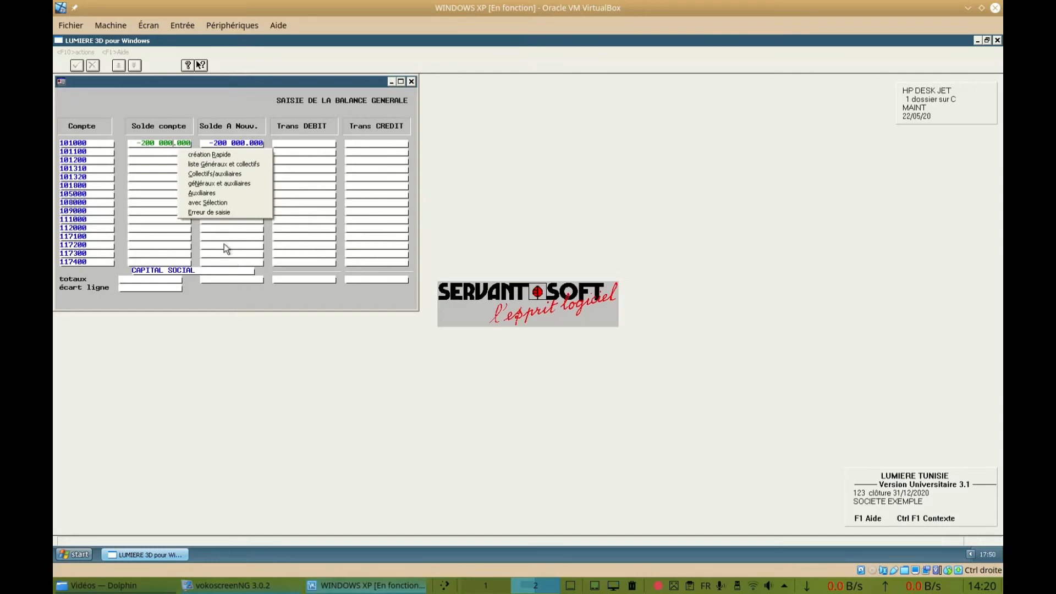
{"action": "left_click", "coordinate": [220, 204]}
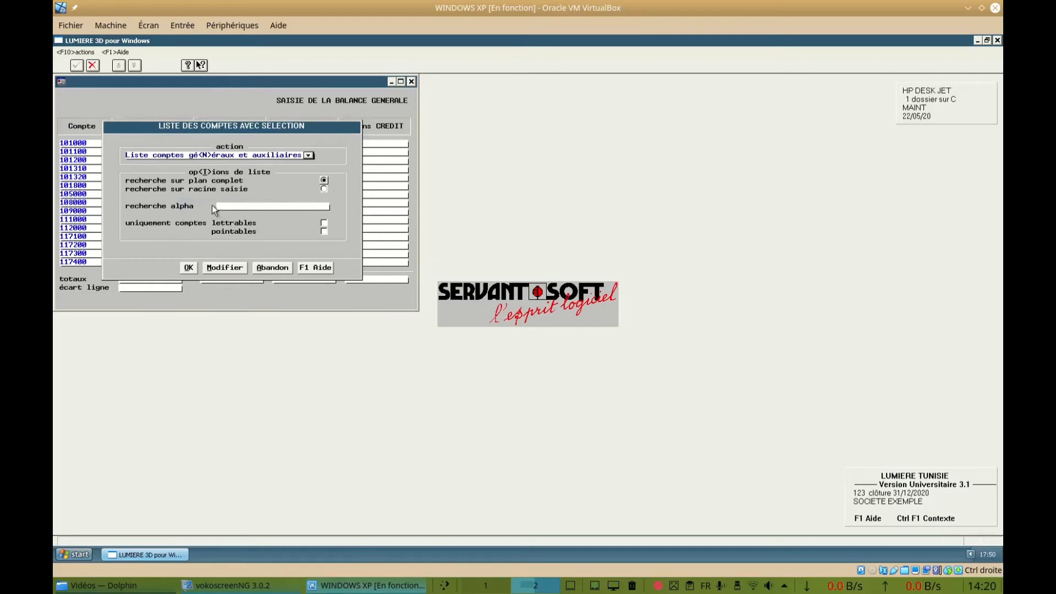
{"action": "type", "text": "401001"}
{"action": "key", "text": "Return"}
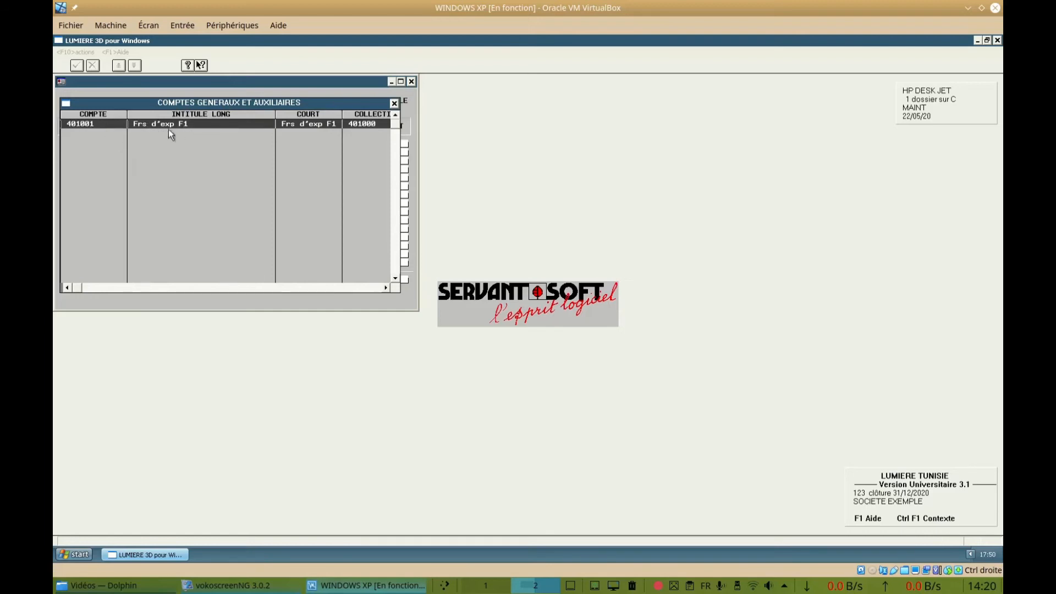
{"action": "double_click", "coordinate": [198, 126]}
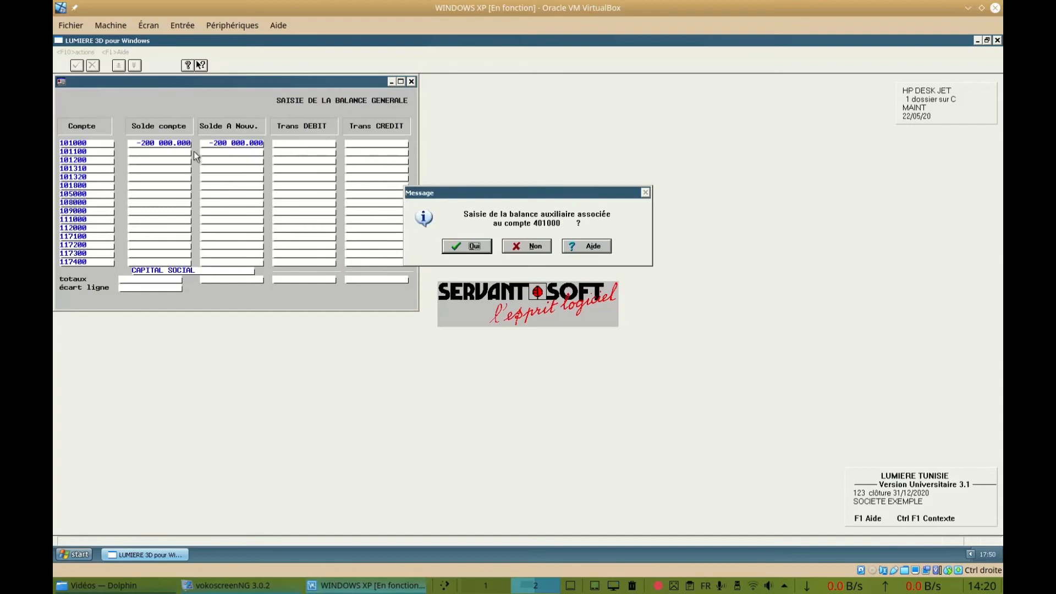
{"action": "left_click_drag", "start_coordinate": [523, 196], "coordinate": [194, 223]}
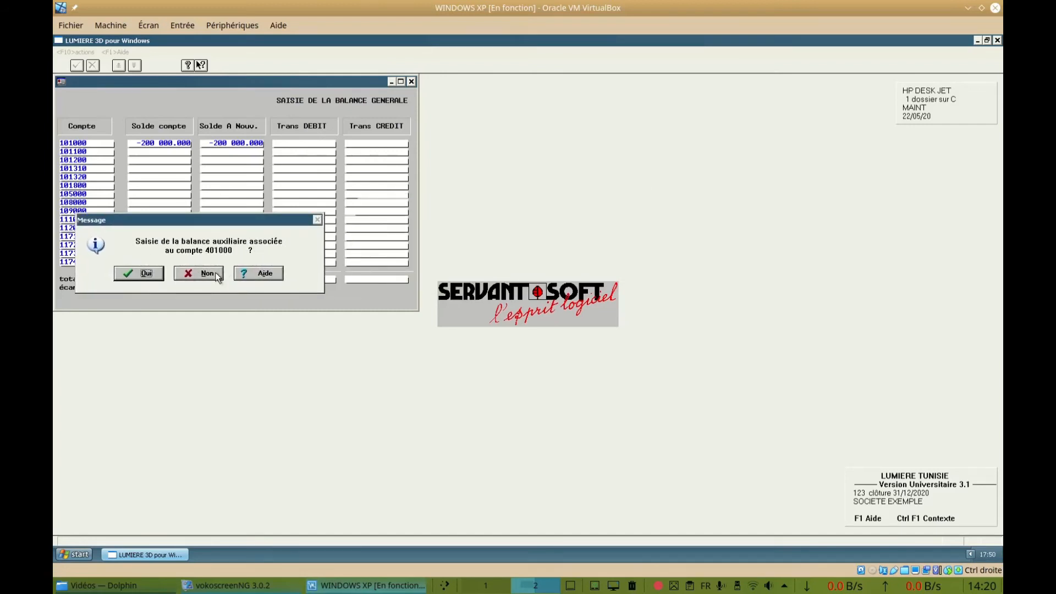
{"action": "left_click", "coordinate": [144, 275]}
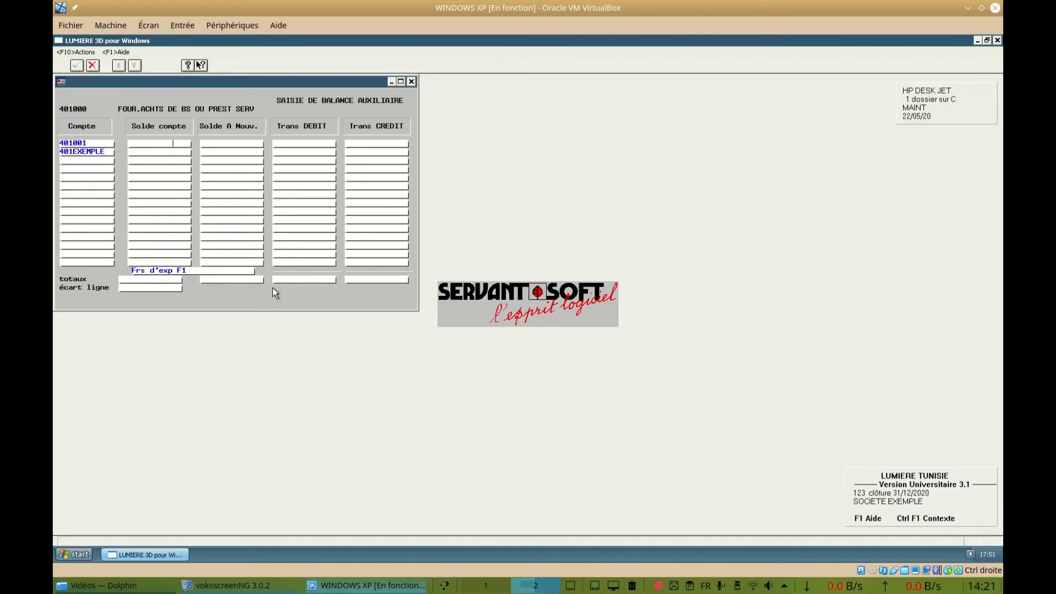
Set both the account balance and the opening balance (Solde A Nouv.) of account 401001 to -20 000
{"action": "key", "text": "Return"}
{"action": "type", "text": "-20 000"}
{"action": "key", "text": "Return"}
{"action": "type", "text": "-20 00"}
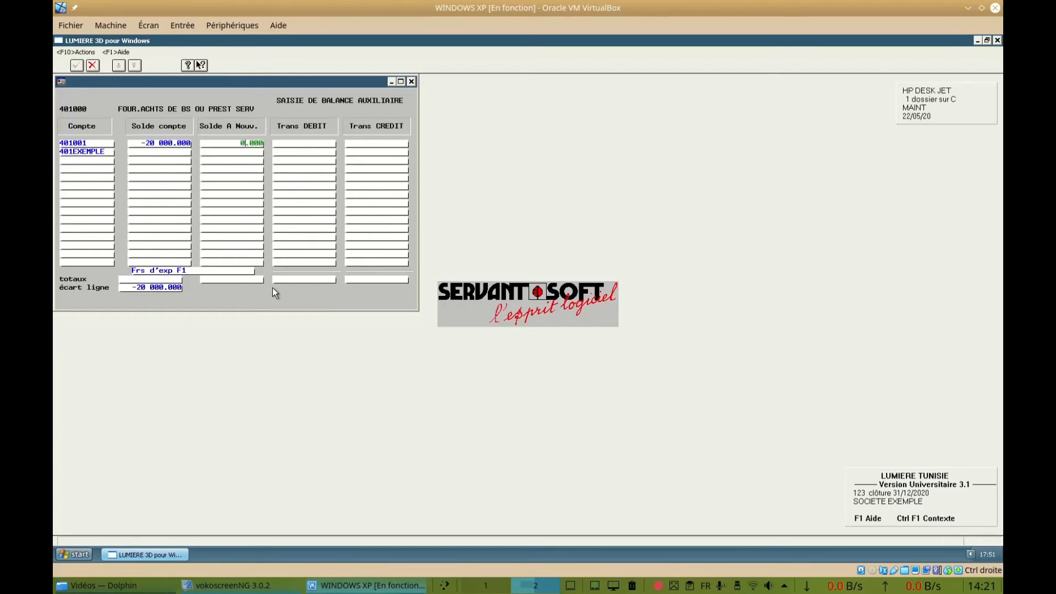
{"action": "type", "text": "0"}
{"action": "key", "text": "Return"}
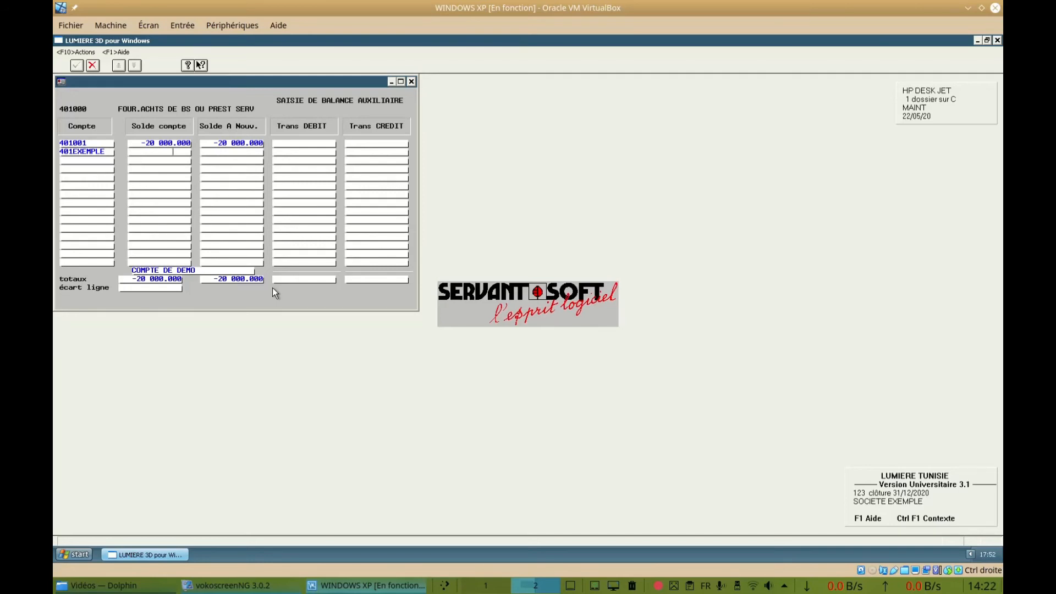
Add auxiliary account 401002 to the supplier balance with the label "Frs d'exp F2"
{"action": "key", "text": "Return"}
{"action": "type", "text": "401002"}
{"action": "key", "text": "Return"}
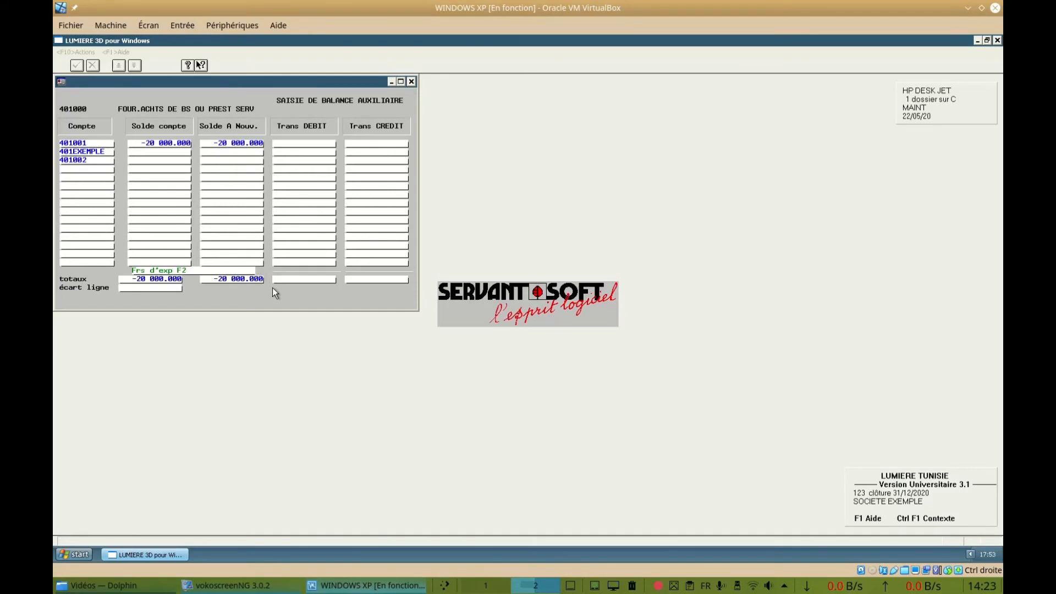
{"action": "key", "text": "Return"}
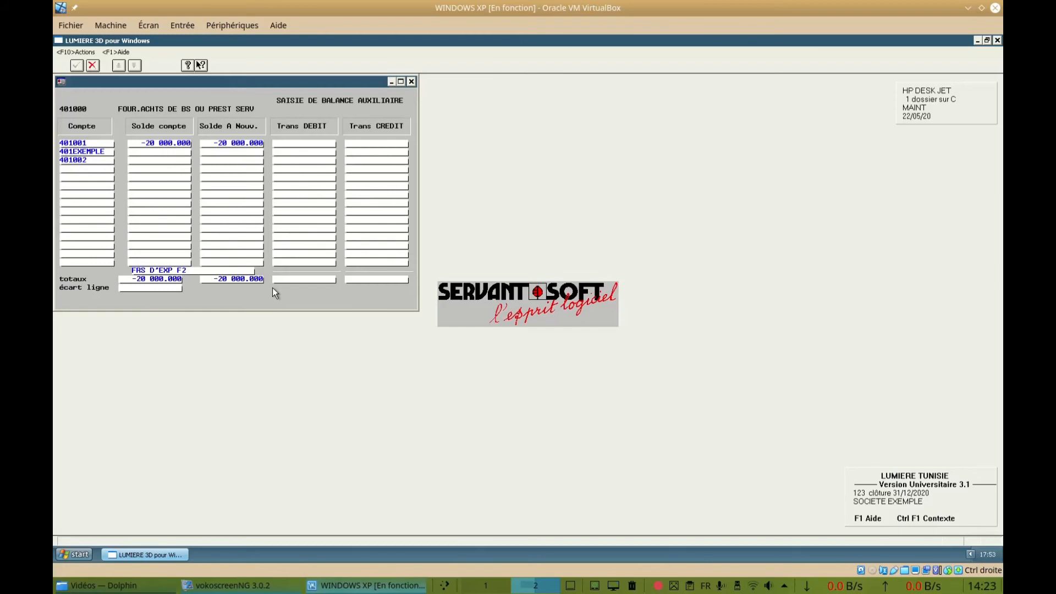
Set both the account balance and the opening balance of account 401002 to -10 000, and request to leave the balance entry
{"action": "type", "text": "0"}
{"action": "type", "text": "-10000"}
{"action": "key", "text": "Return"}
{"action": "type", "text": "-10 00"}
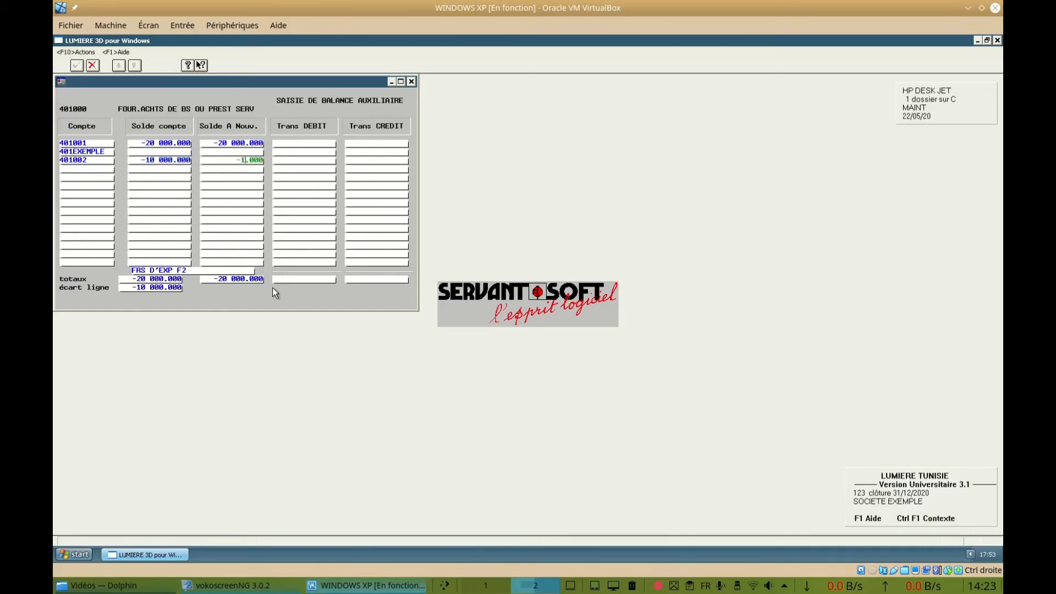
{"action": "type", "text": "0"}
{"action": "key", "text": "Return"}
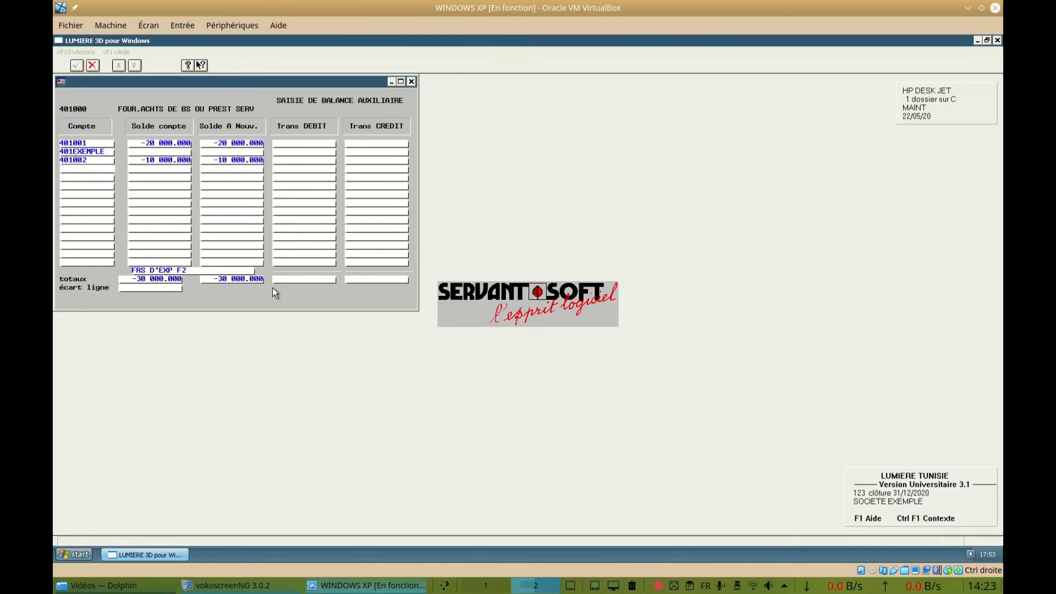
{"action": "key", "text": "Escape"}
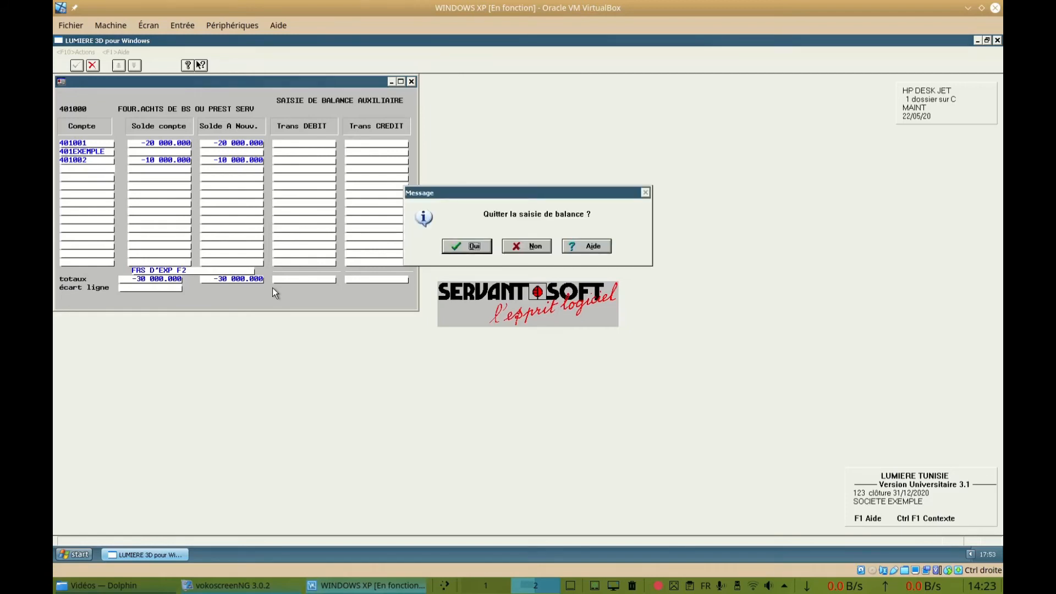
Leave the auxiliary balance entry of collective account 401000 and return to the general balance entry
{"action": "left_click_drag", "start_coordinate": [466, 196], "coordinate": [200, 219]}
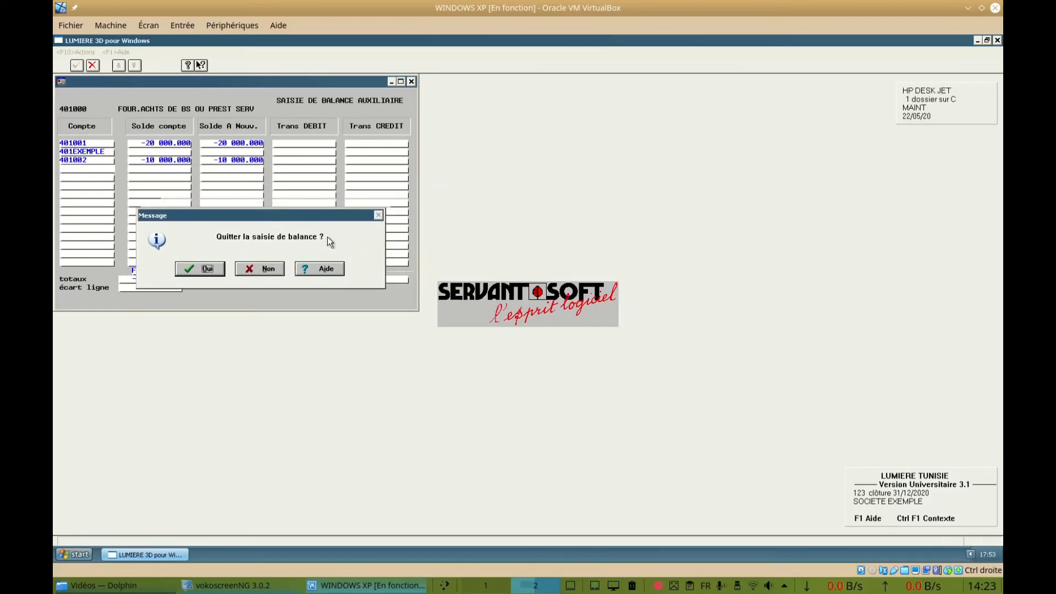
{"action": "left_click", "coordinate": [269, 273]}
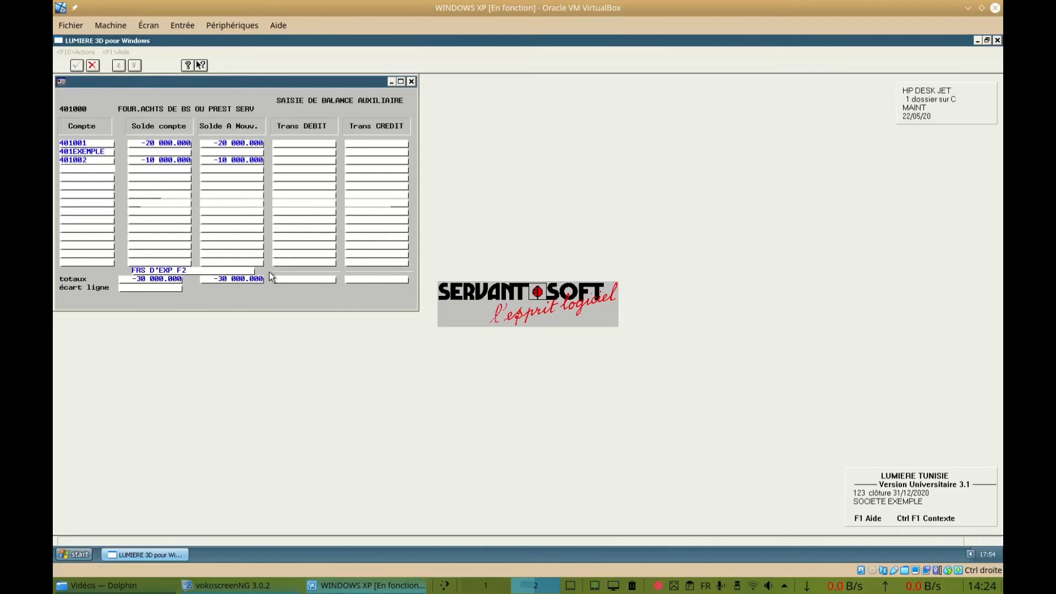
{"action": "key", "text": "Escape"}
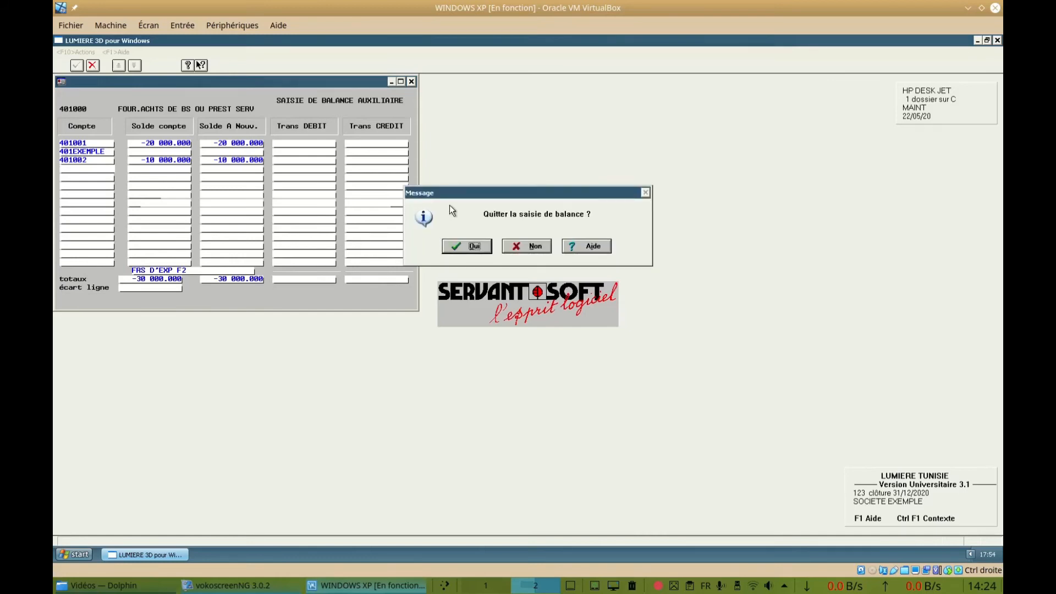
{"action": "left_click_drag", "start_coordinate": [460, 197], "coordinate": [182, 219]}
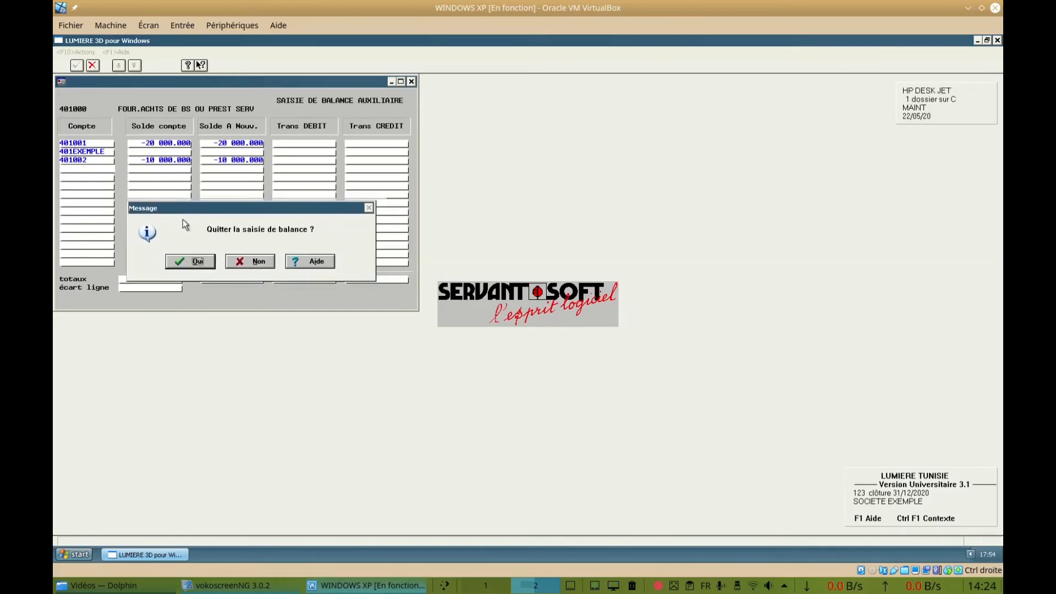
{"action": "left_click", "coordinate": [197, 262]}
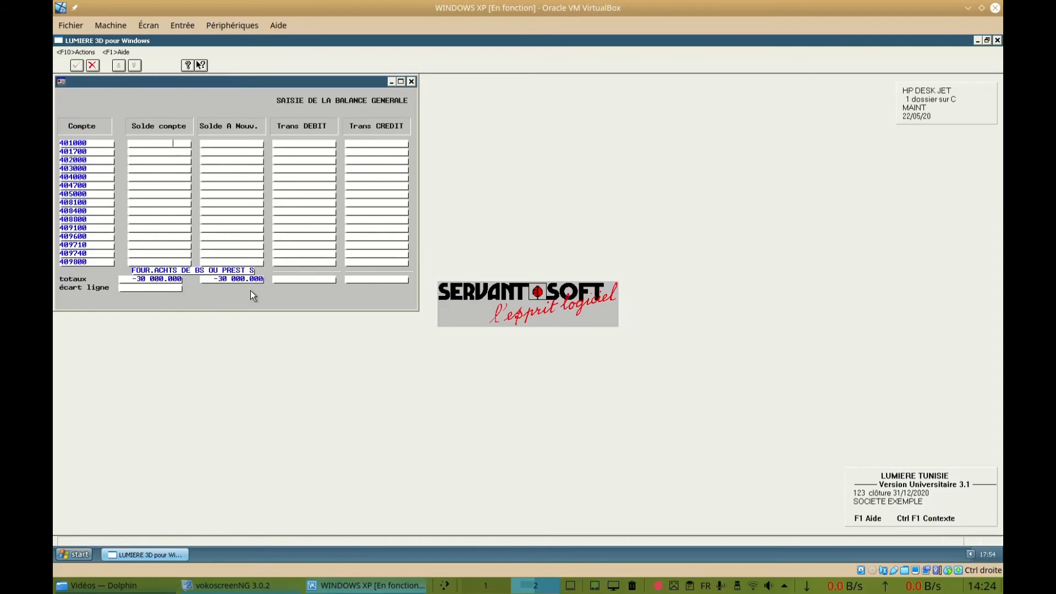
Quick-create auxiliary account 411001 under collective account 411000 with the label "Client C1"
{"action": "key", "text": "Return"}
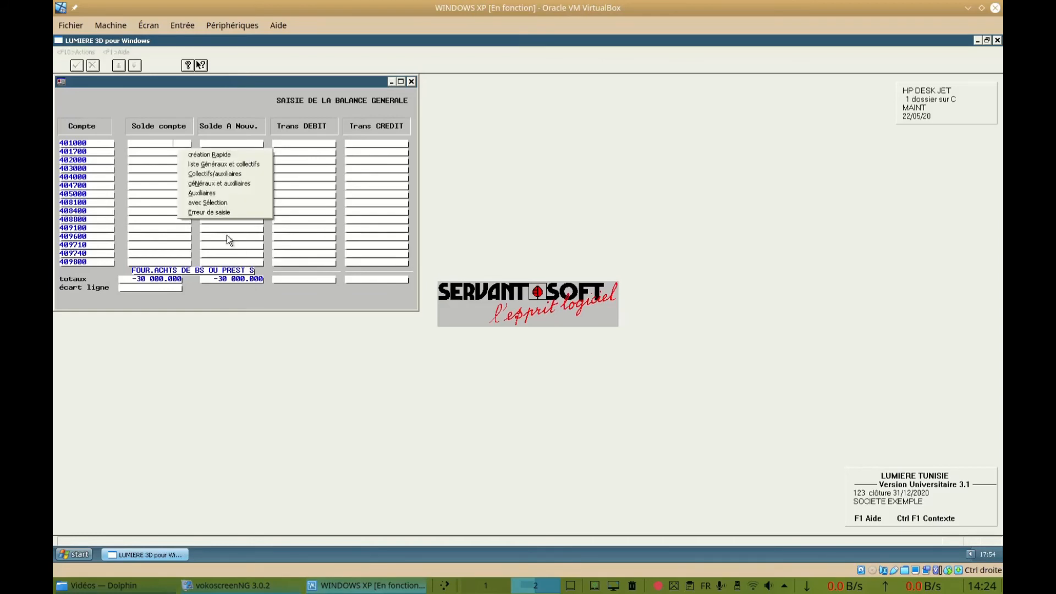
{"action": "left_click", "coordinate": [220, 156]}
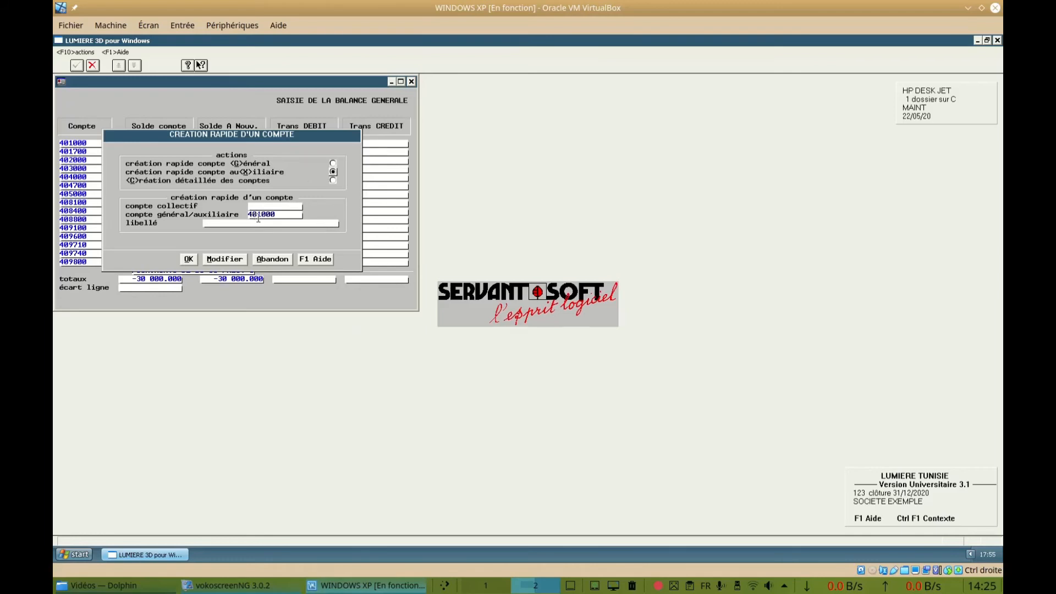
{"action": "left_click", "coordinate": [278, 215]}
{"action": "type", "text": "411001"}
{"action": "left_click", "coordinate": [213, 222]}
{"action": "left_click", "coordinate": [264, 206]}
{"action": "type", "text": "44111"}
{"action": "key", "text": "BackSpace"}
{"action": "type", "text": "000"}
{"action": "key", "text": "Return"}
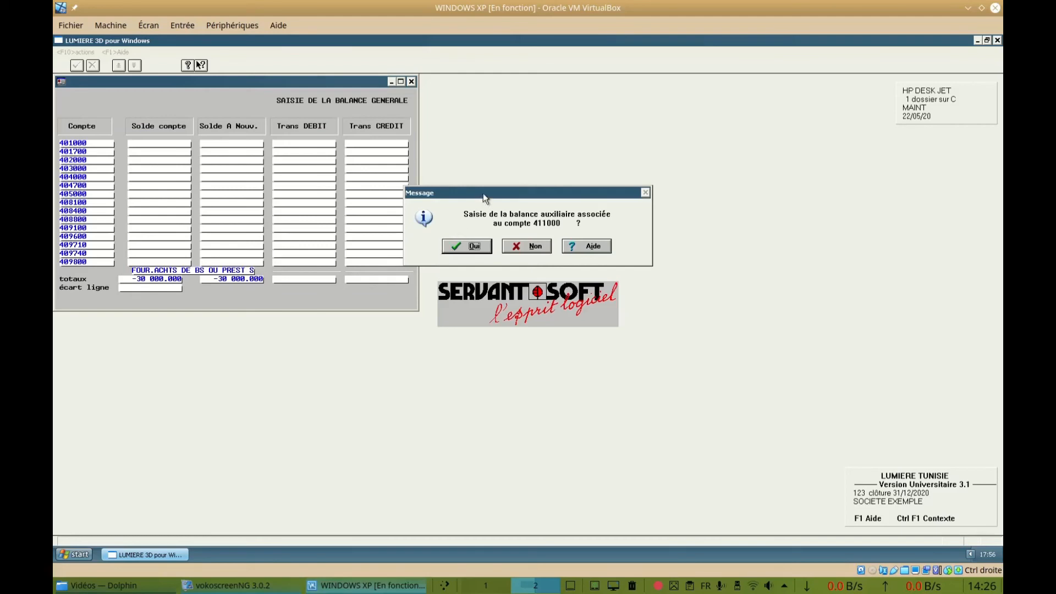
Open the auxiliary balance entry for account 411000 and set both the account balance and opening balance of 411001 to 5 000
{"action": "left_click_drag", "start_coordinate": [483, 193], "coordinate": [171, 195]}
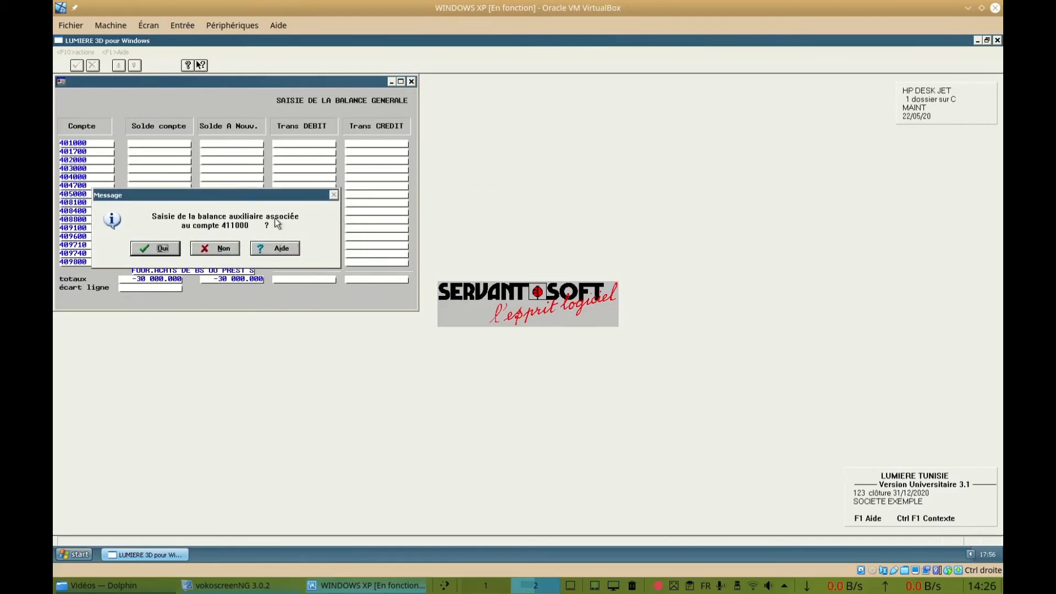
{"action": "left_click", "coordinate": [163, 250]}
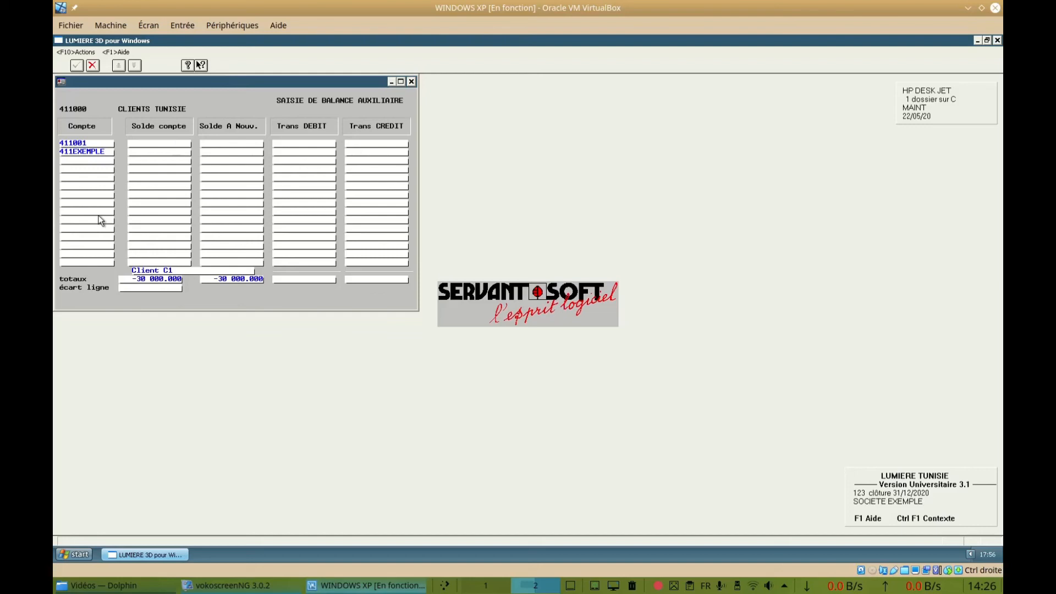
{"action": "type", "text": "500"}
{"action": "key", "text": "Tab"}
{"action": "type", "text": "5000"}
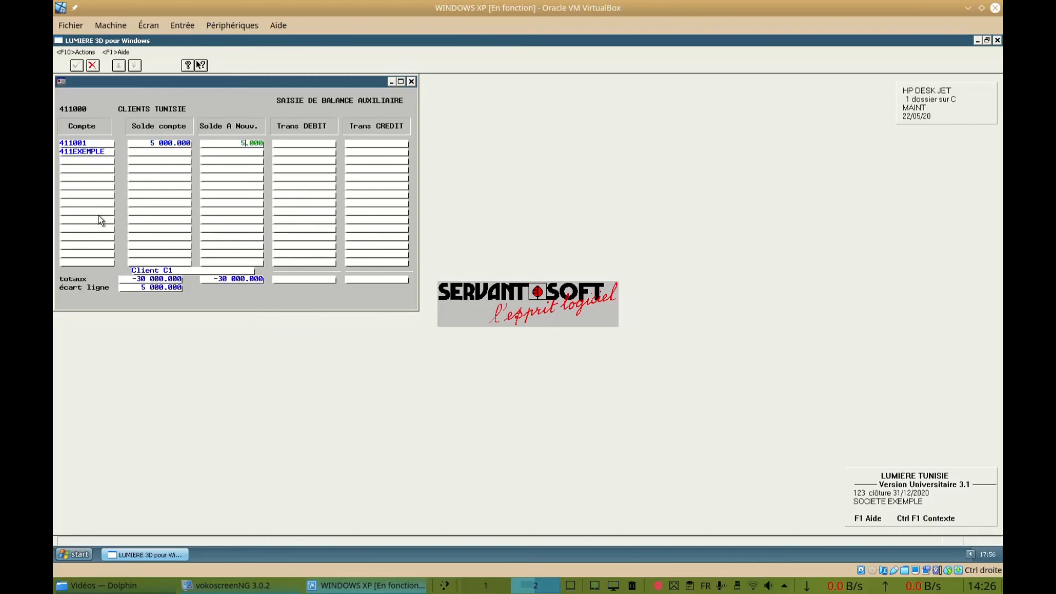
{"action": "key", "text": "Tab"}
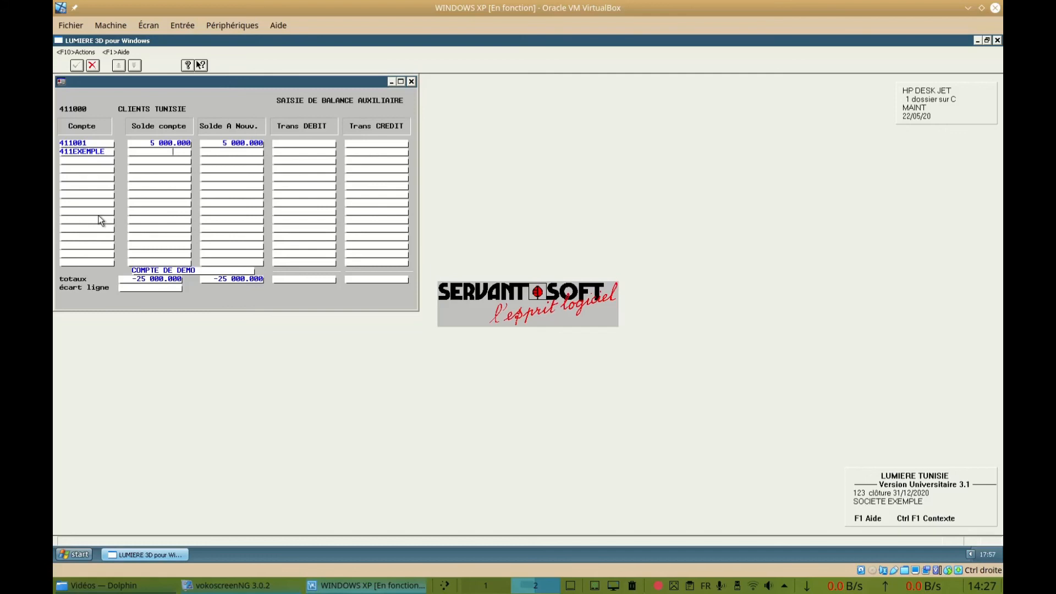
Add auxiliary account 411002 to the customer balance with the label "CLIENT C2"
{"action": "key", "text": "Return"}
{"action": "type", "text": "411002"}
{"action": "key", "text": "Return"}
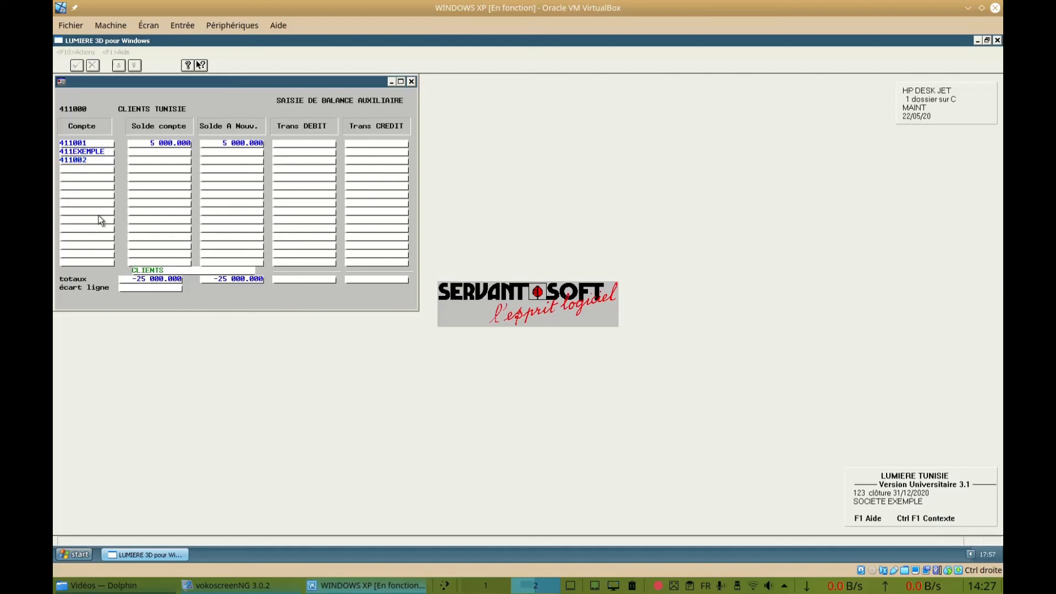
{"action": "key", "text": "BackSpace"}
{"action": "type", "text": "C2"}
{"action": "key", "text": "Return"}
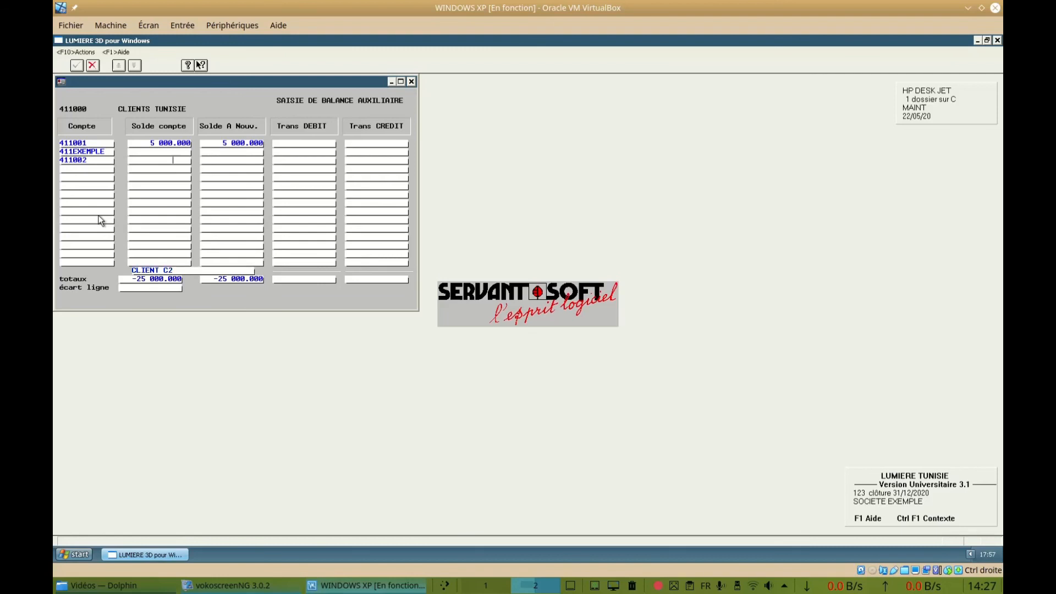
Set both the account balance and the opening balance (Solde A Nouv.) of account 411002 to 25 000
{"action": "type", "text": "25 000"}
{"action": "key", "text": "Return"}
{"action": "type", "text": "25 000"}
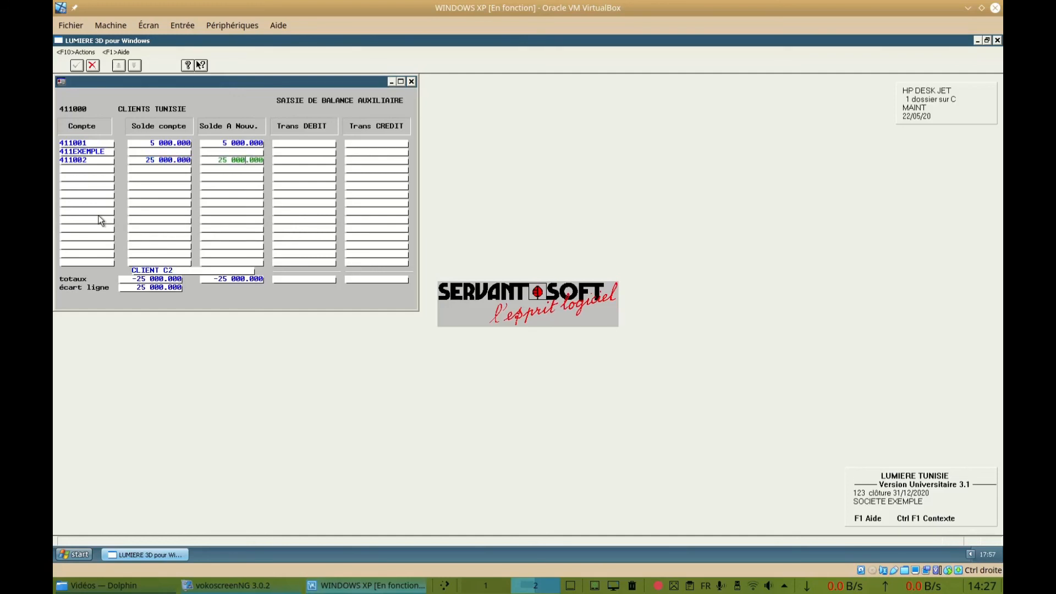
{"action": "key", "text": "Return"}
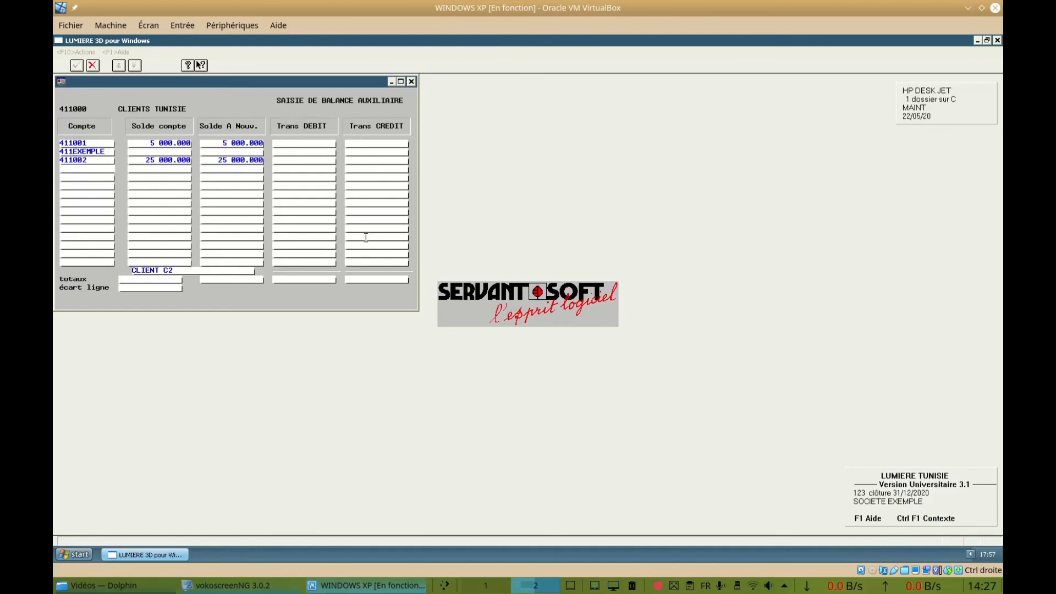
Leave the auxiliary balance entry of account 411000 and quit the general balance entry
{"action": "key", "text": "Escape"}
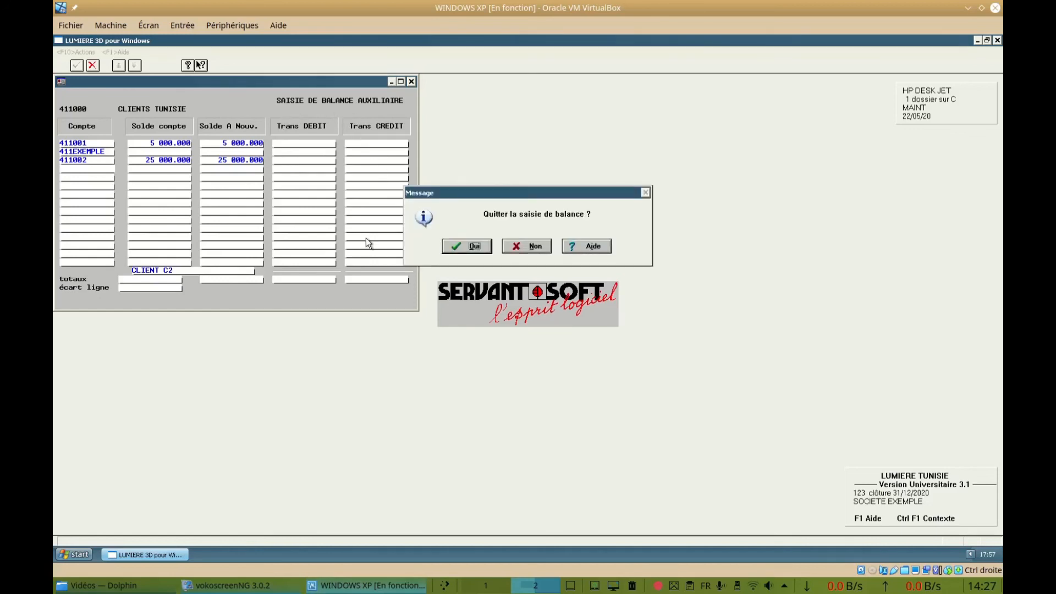
{"action": "left_click", "coordinate": [474, 246]}
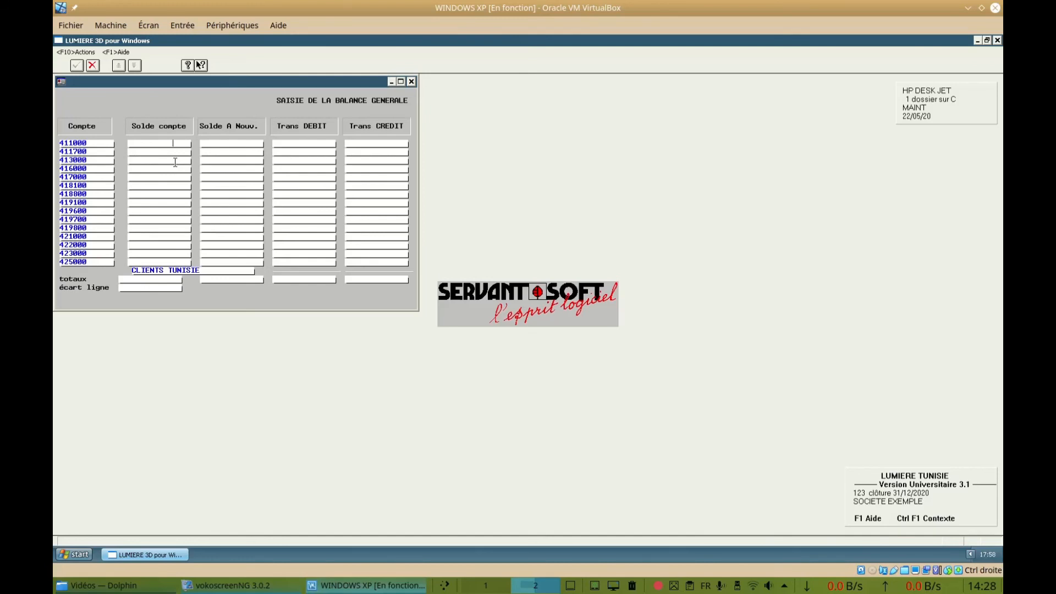
{"action": "key", "text": "Escape"}
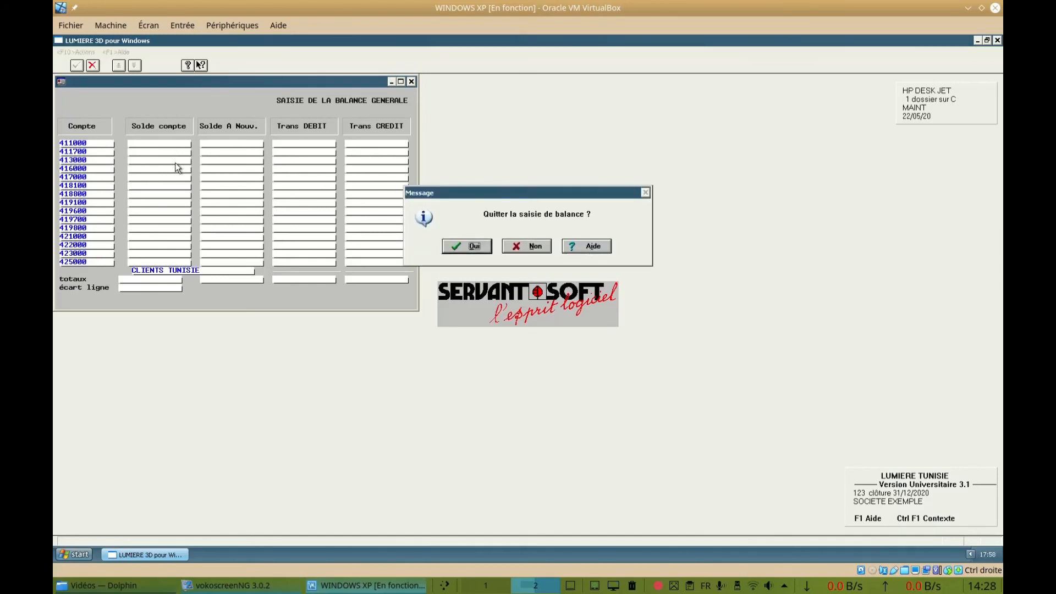
{"action": "key", "text": "Return"}
Display the standard general-accounting balance on screen, review the opening balances and totals on all its pages, and close it
{"action": "mouse_move", "coordinate": [118, 54]}
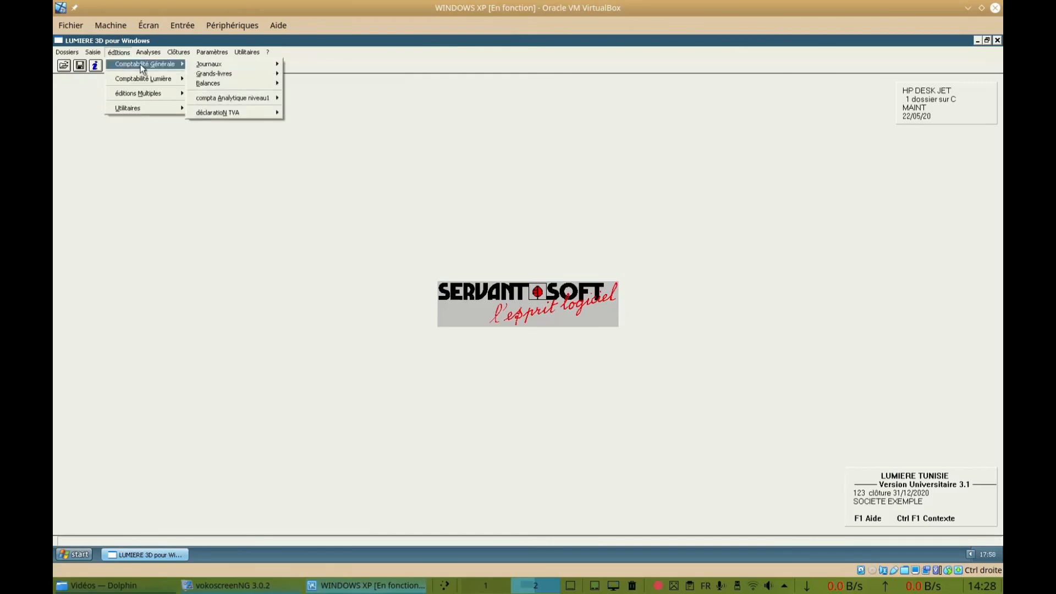
{"action": "mouse_move", "coordinate": [220, 86]}
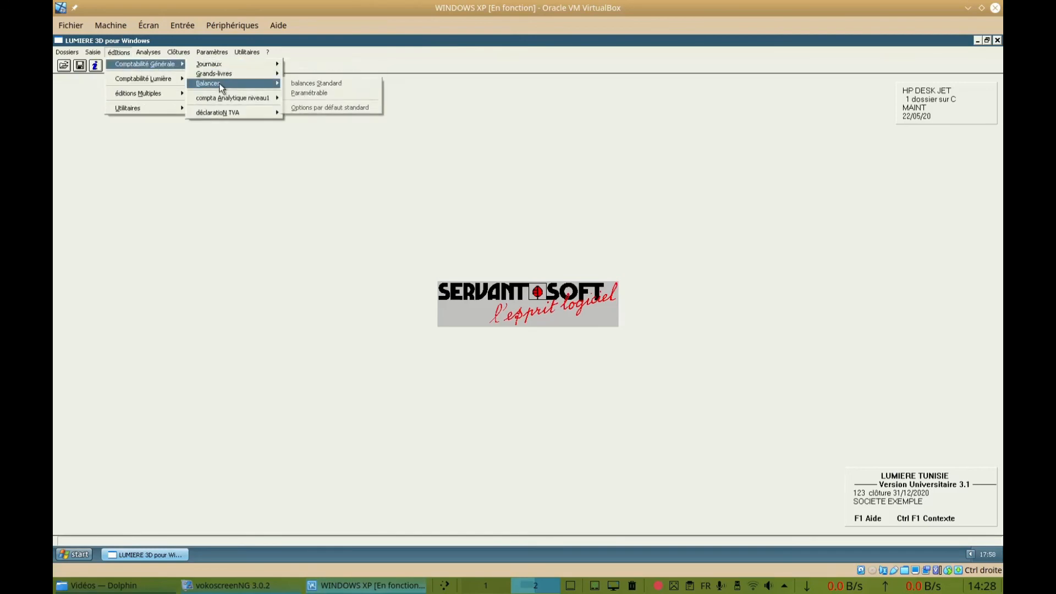
{"action": "left_click", "coordinate": [317, 83]}
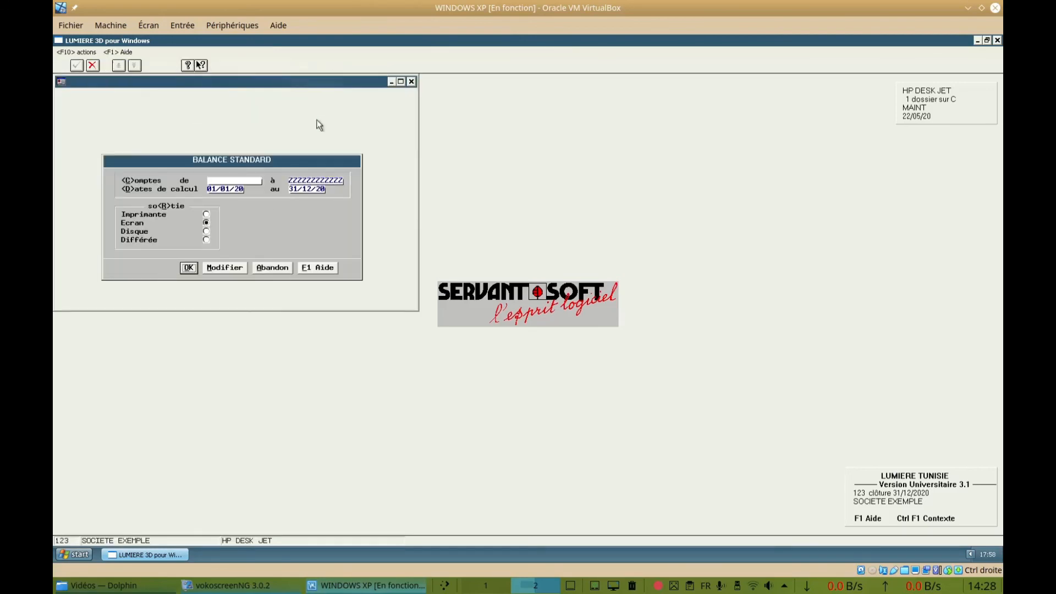
{"action": "left_click", "coordinate": [190, 267]}
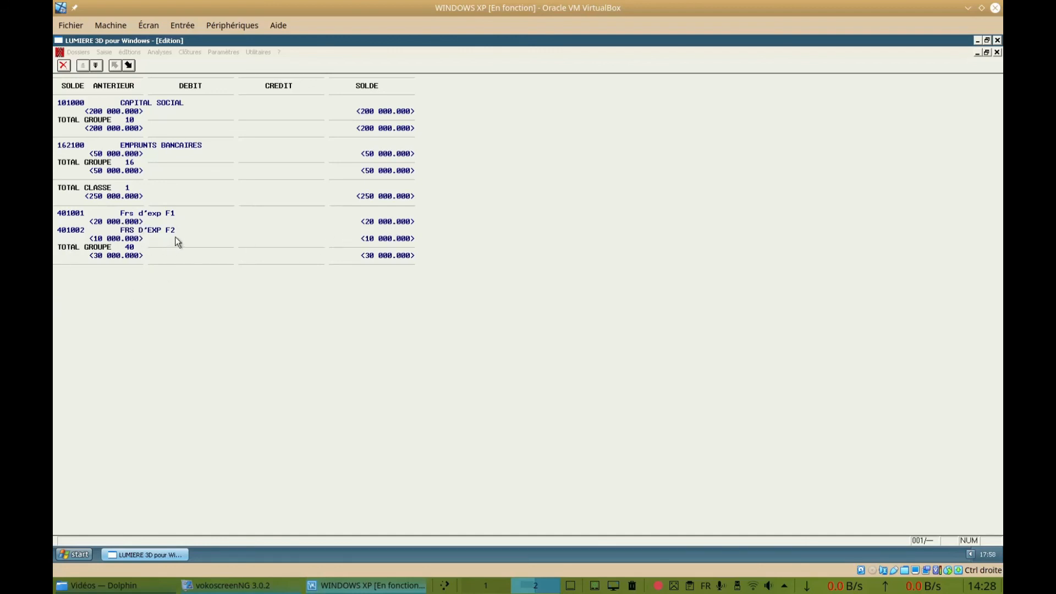
{"action": "left_click", "coordinate": [97, 65]}
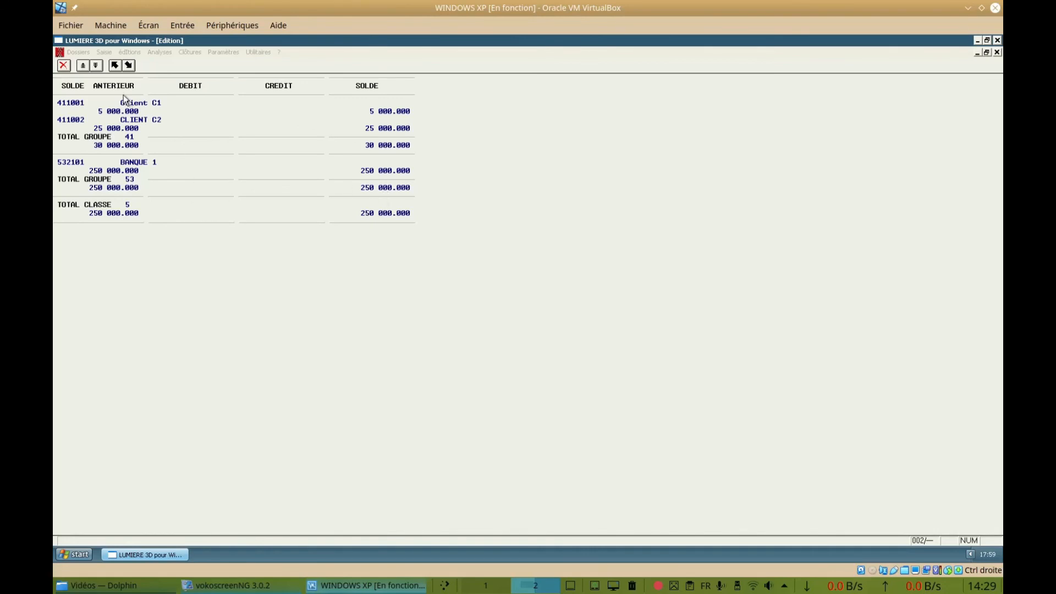
{"action": "left_click", "coordinate": [96, 66]}
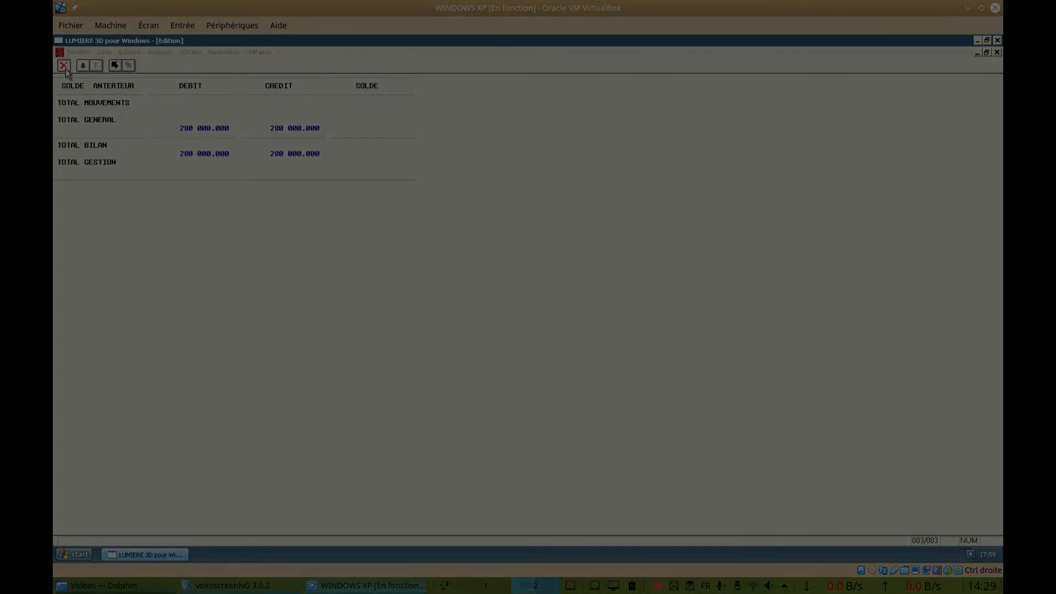
{"action": "left_click", "coordinate": [64, 66]}
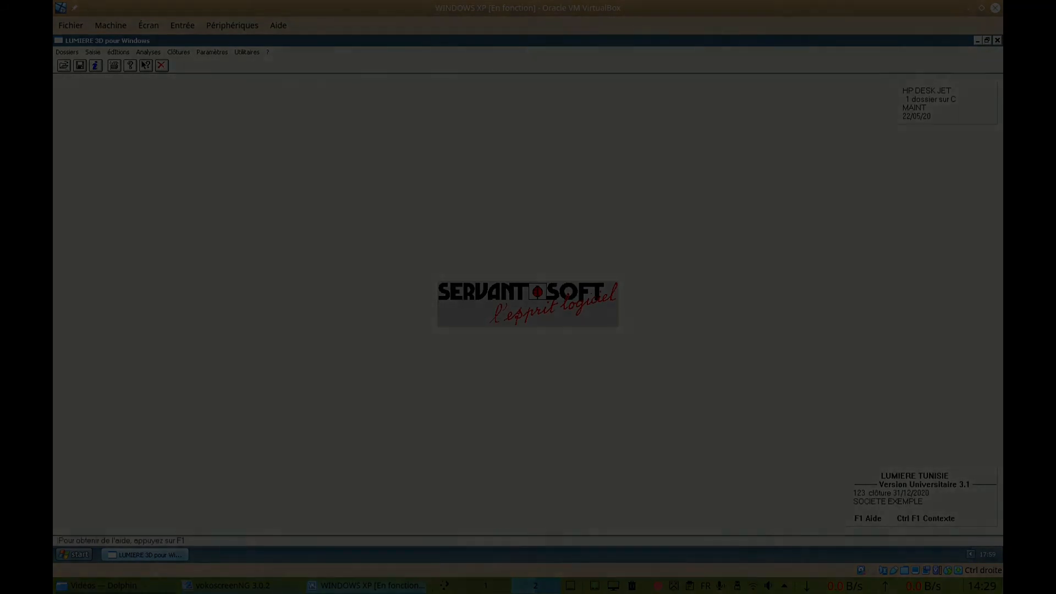